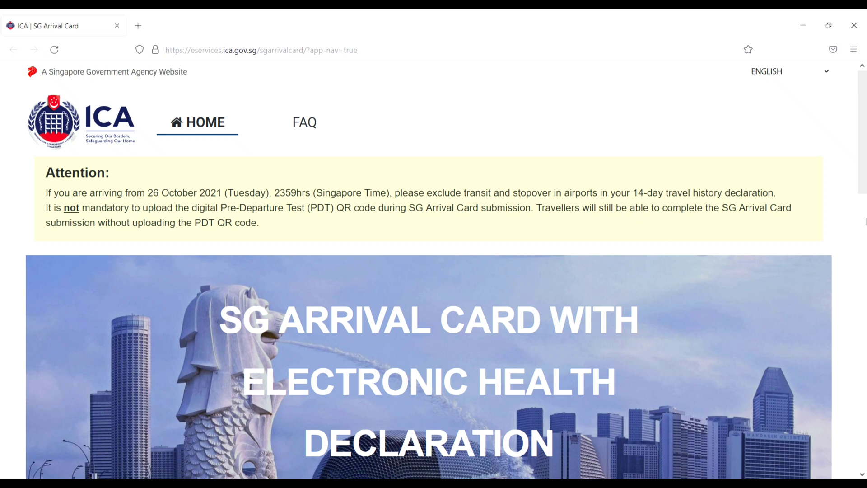
# Choose the arrival information and health declaration service for foreign visitors, including In-Principle Approval holders.
pyautogui.scroll(-3, 863, 183)
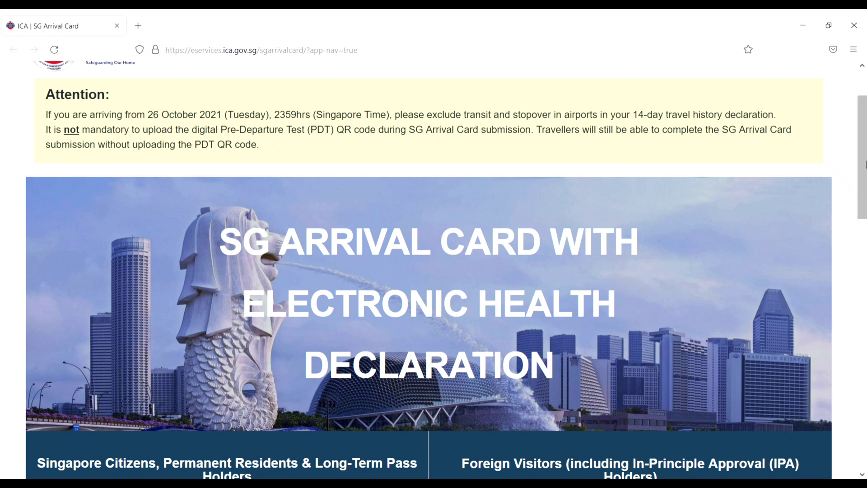
pyautogui.moveTo(864, 166); pyautogui.dragTo(866, 246)
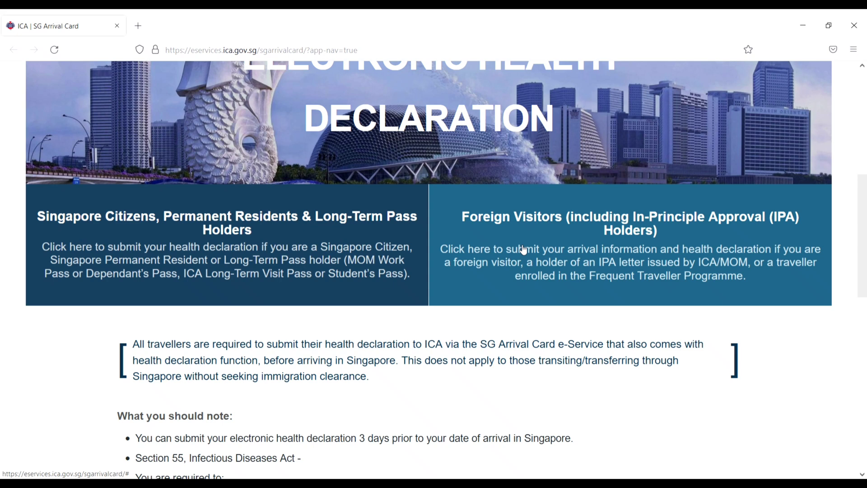
pyautogui.scroll(-3, 524, 250)
pyautogui.scroll(3, 527, 252)
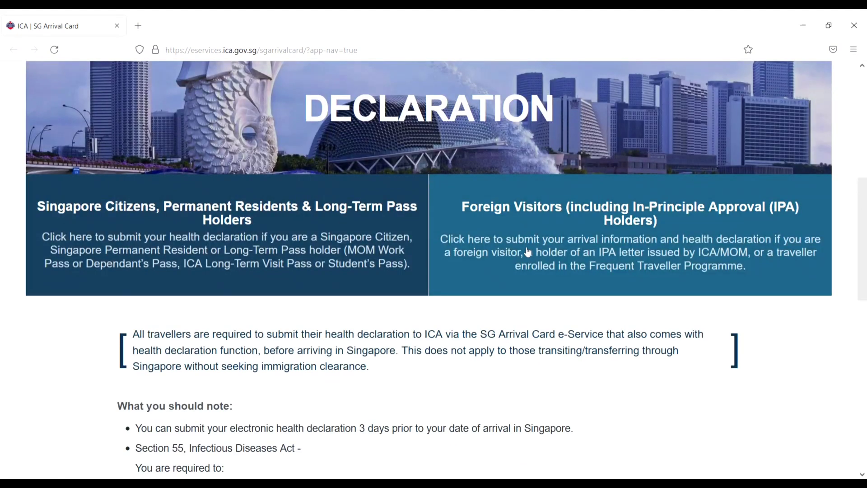
pyautogui.click(527, 251)
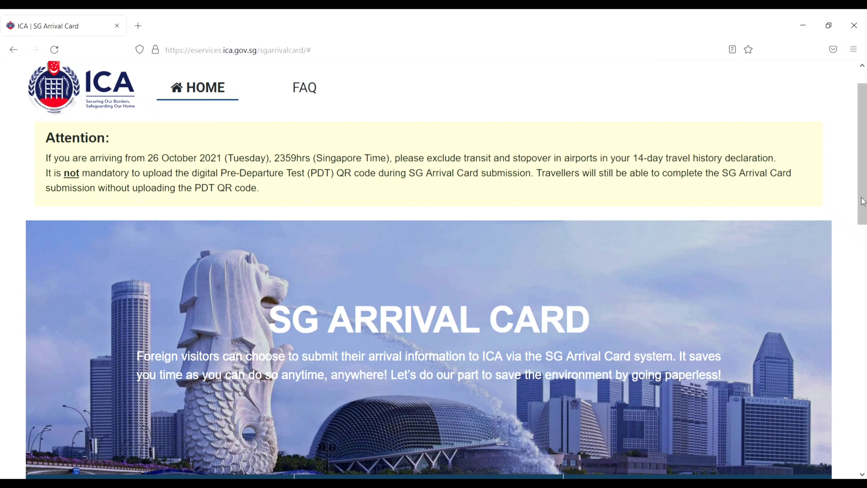
# Start an Individual Submission of the SG Arrival Card.
pyautogui.scroll(-5, 862, 203)
pyautogui.moveTo(866, 271); pyautogui.dragTo(866, 285)
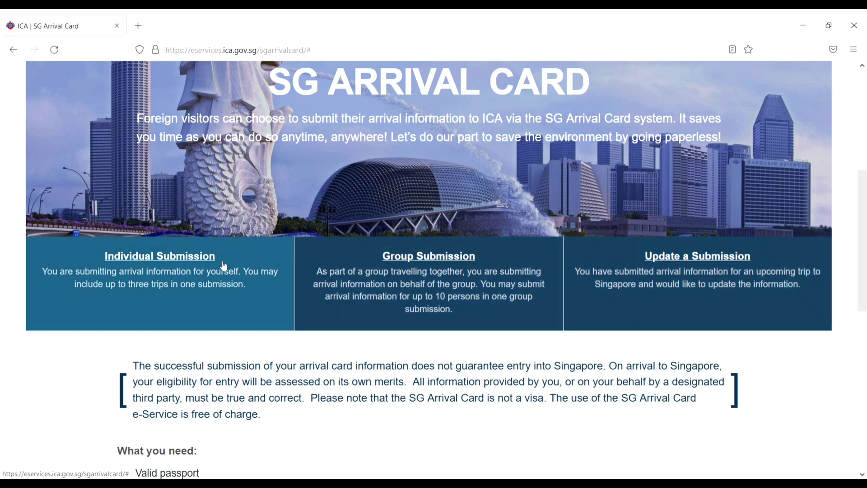
pyautogui.click(181, 261)
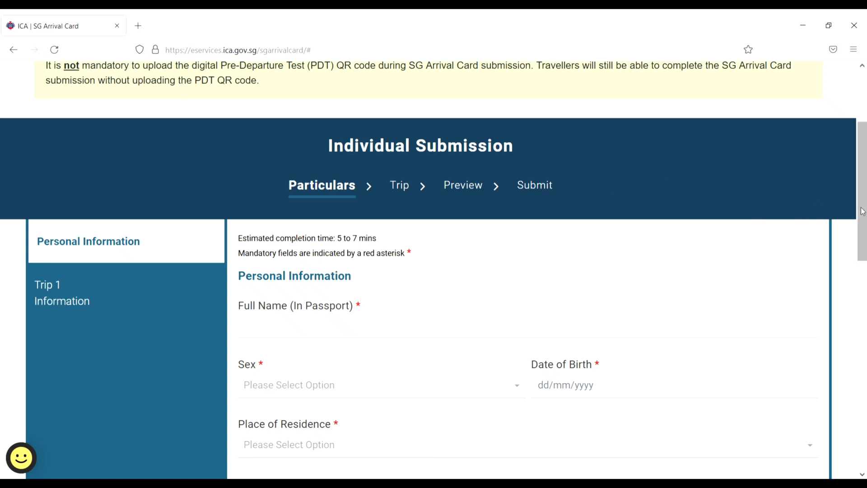
pyautogui.moveTo(863, 211); pyautogui.dragTo(866, 255)
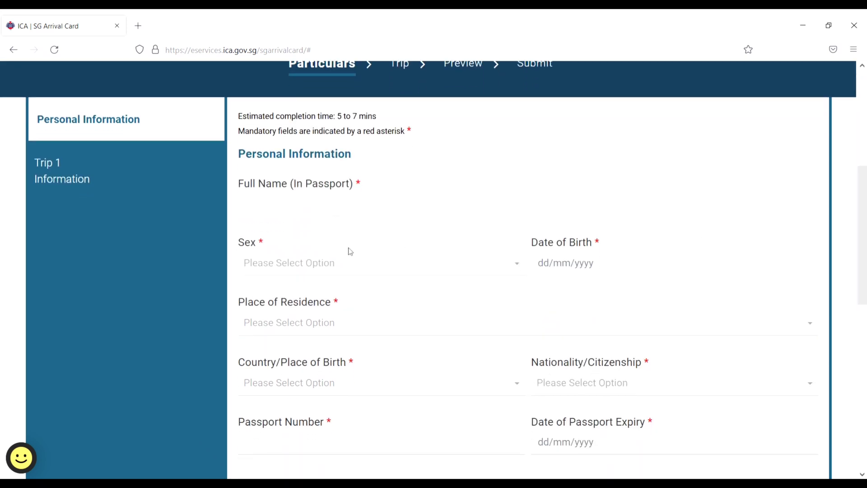
pyautogui.click(328, 211)
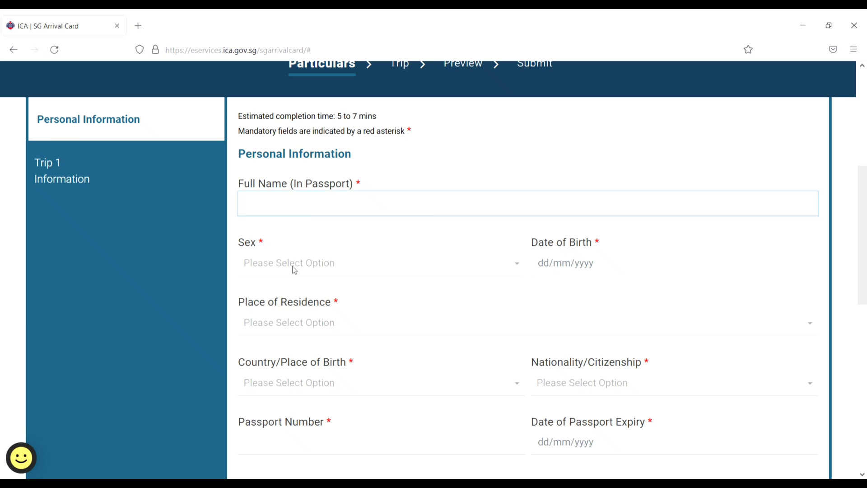
pyautogui.click(514, 274)
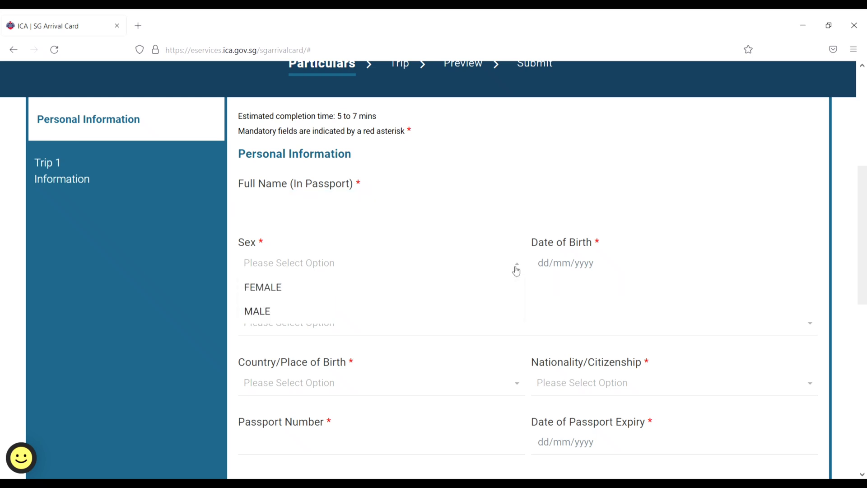
pyautogui.click(846, 266)
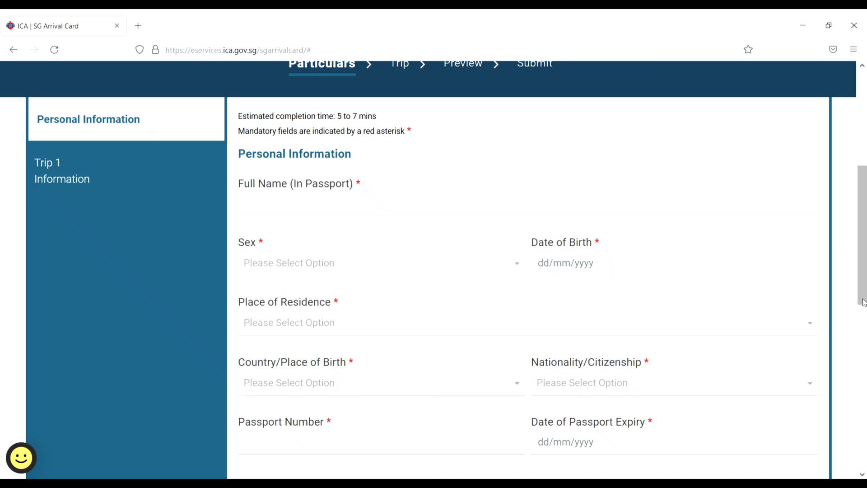
# Search the places of residence for INDIA and select INDIA, CHHATTISGARH, RAIPUR.
pyautogui.moveTo(865, 303); pyautogui.dragTo(866, 352)
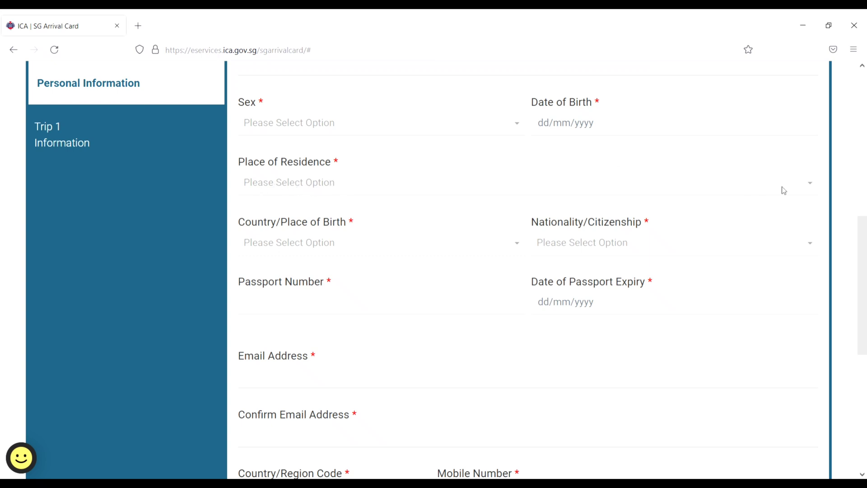
pyautogui.click(811, 192)
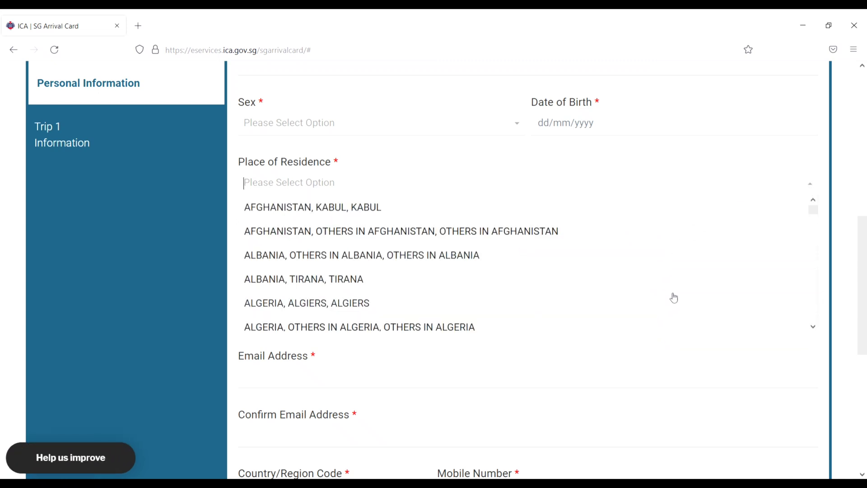
pyautogui.write('INDOA')
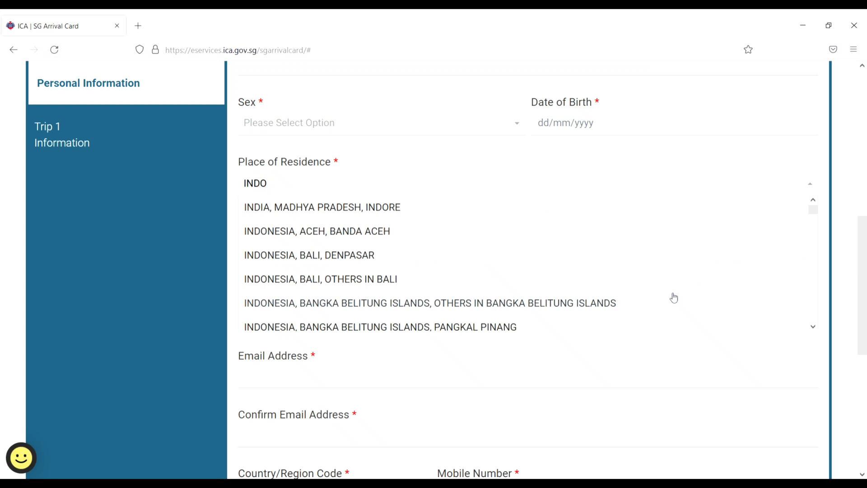
pyautogui.press('BackSpace')
pyautogui.press('BackSpace')
pyautogui.write('IA')
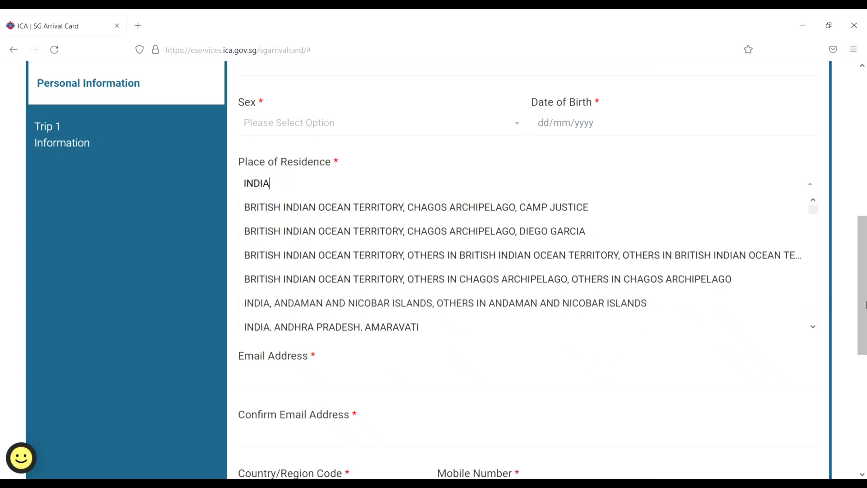
pyautogui.scroll(-10, 813, 329)
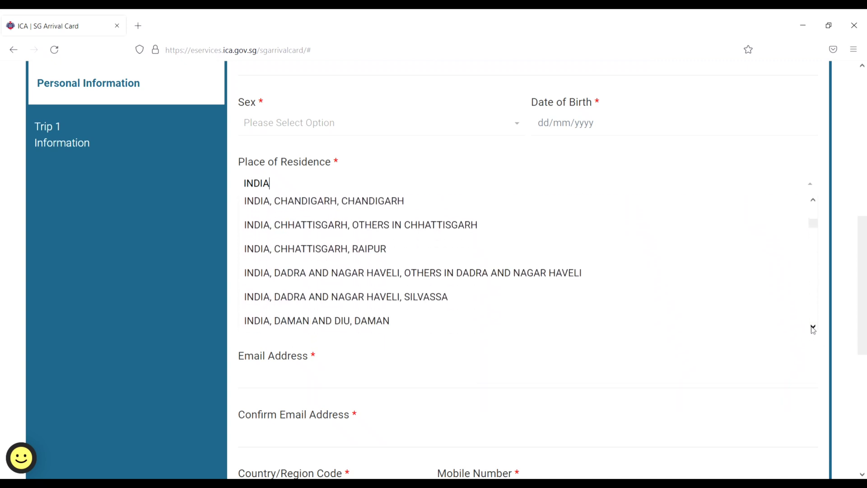
pyautogui.click(555, 249)
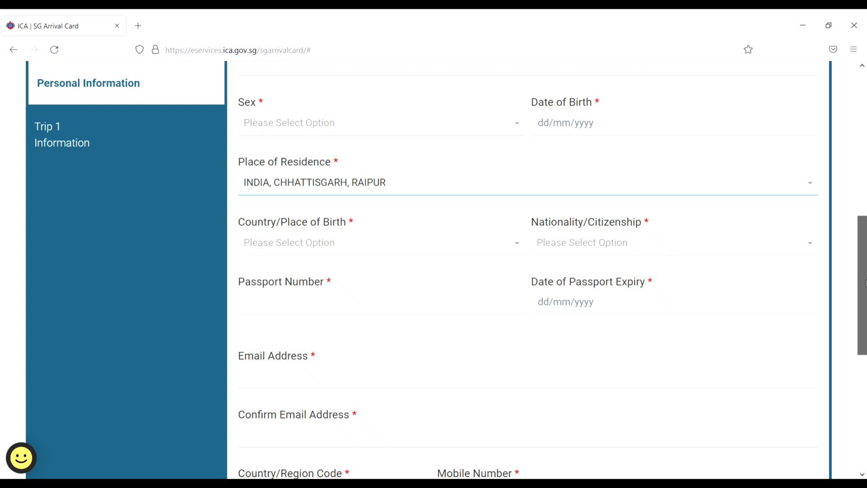
# Complete the remaining personal information, including the e-mail address and mobile number, and continue to the trip section.
pyautogui.moveTo(863, 280); pyautogui.dragTo(865, 318)
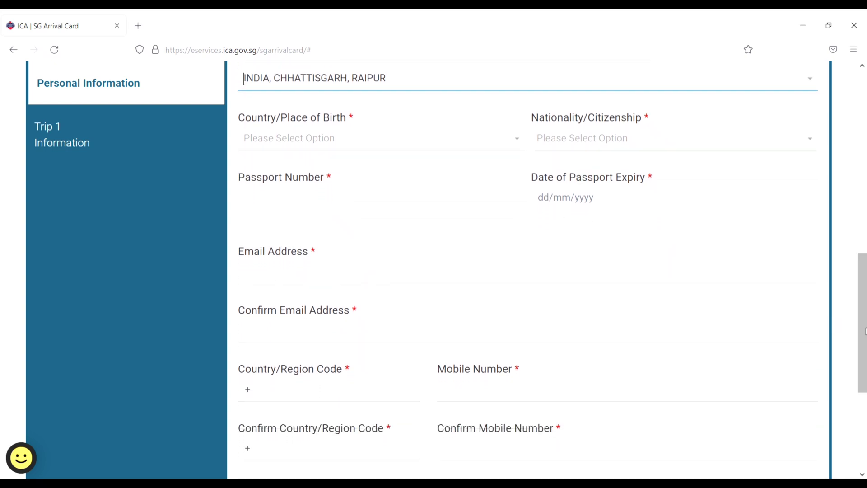
pyautogui.moveTo(865, 334); pyautogui.dragTo(865, 383)
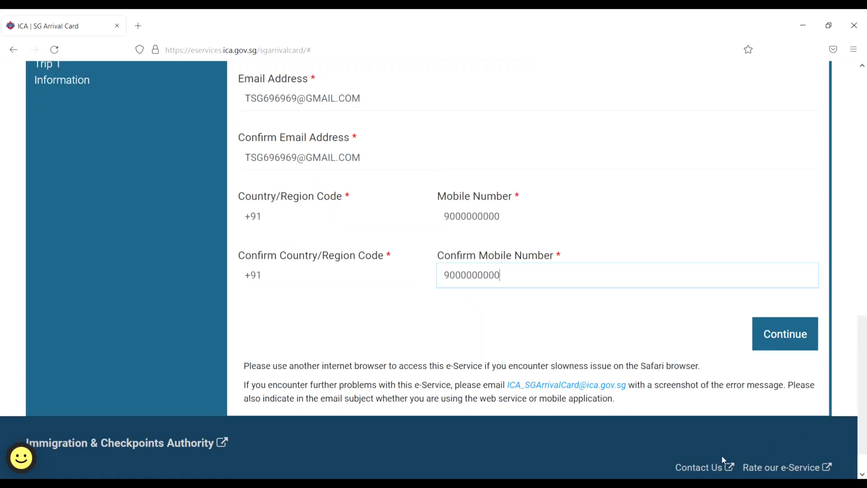
pyautogui.click(796, 338)
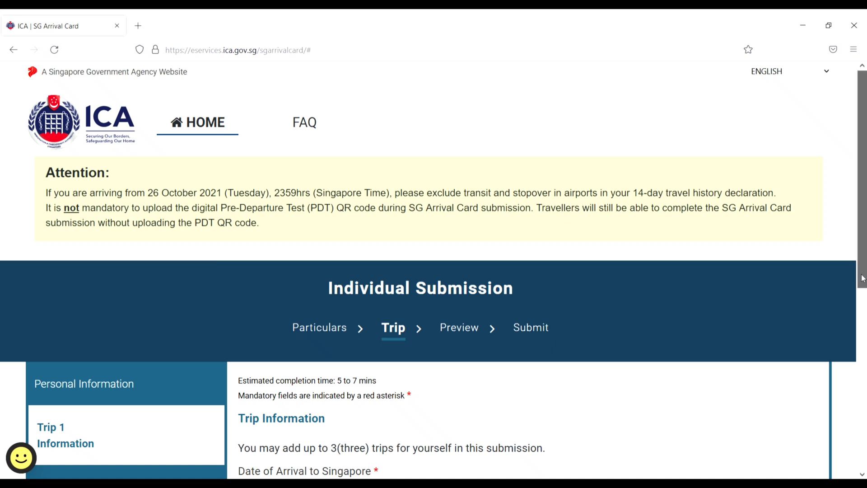
# Set the date of arrival to Singapore to 29/10/2021, confirm it and accept the note about restarting to edit it.
pyautogui.scroll(-6, 862, 279)
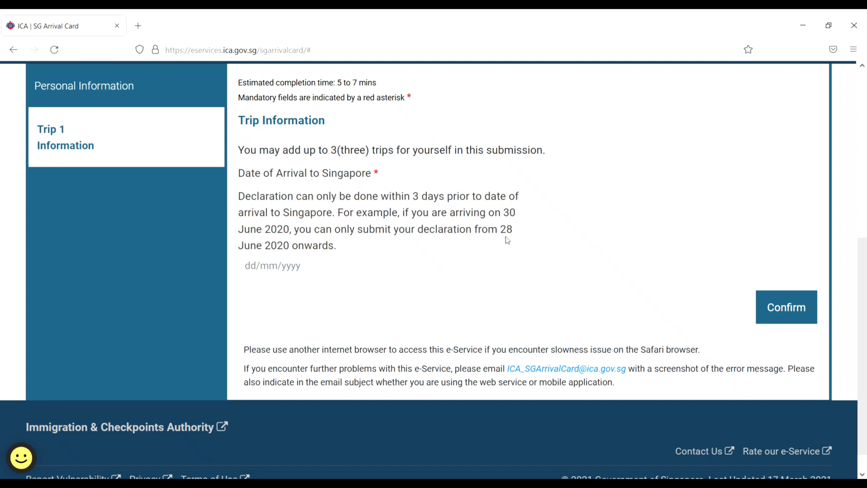
pyautogui.click(286, 270)
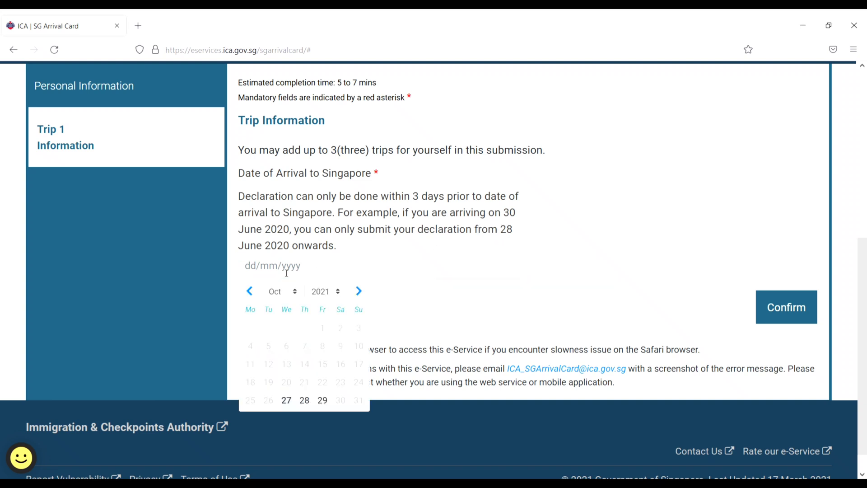
pyautogui.click(326, 403)
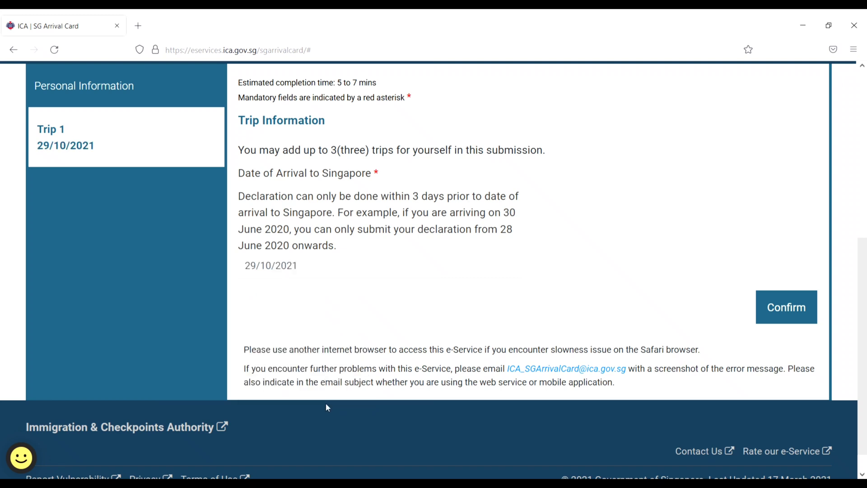
pyautogui.click(785, 314)
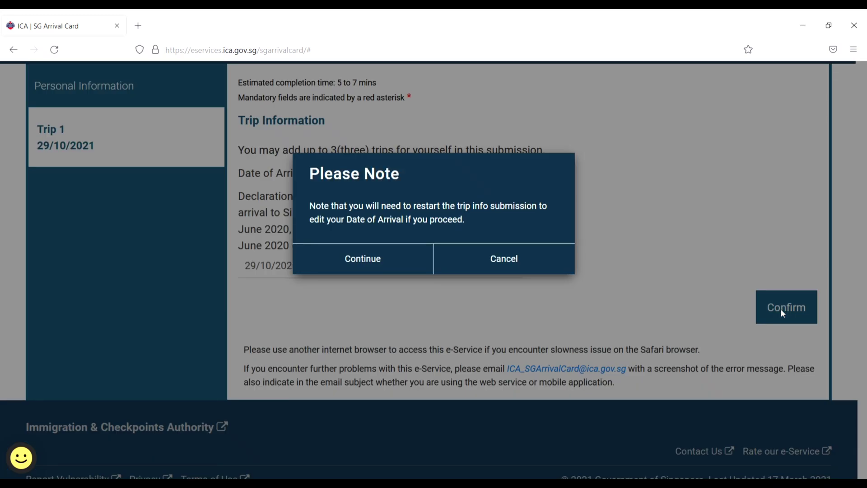
pyautogui.click(379, 267)
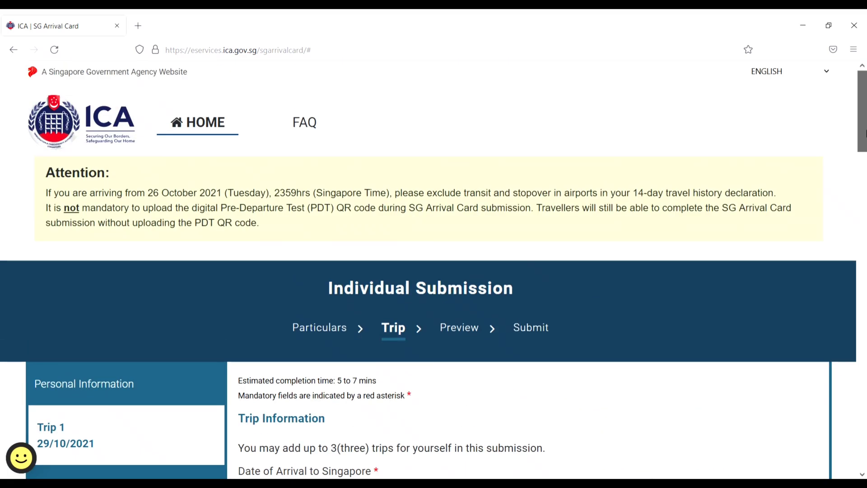
# Set the mode of travel to COMMERCIAL under the air options.
pyautogui.scroll(-6, 863, 199)
pyautogui.moveTo(866, 199); pyautogui.dragTo(865, 221)
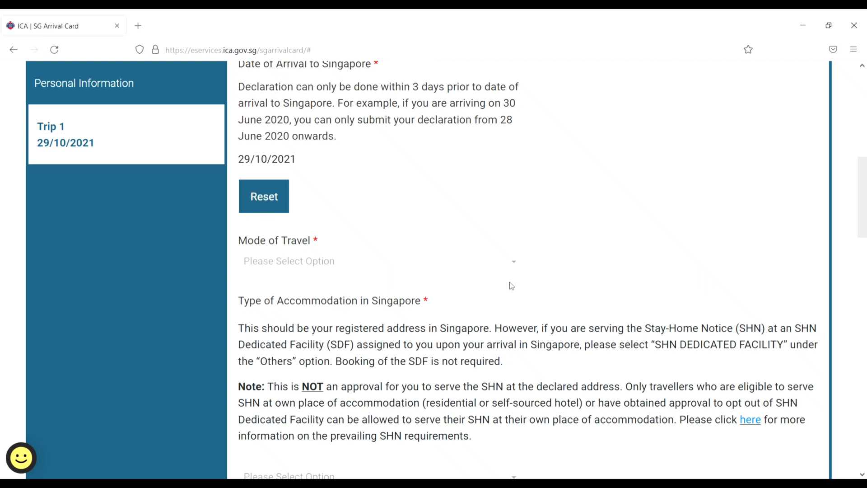
pyautogui.click(516, 267)
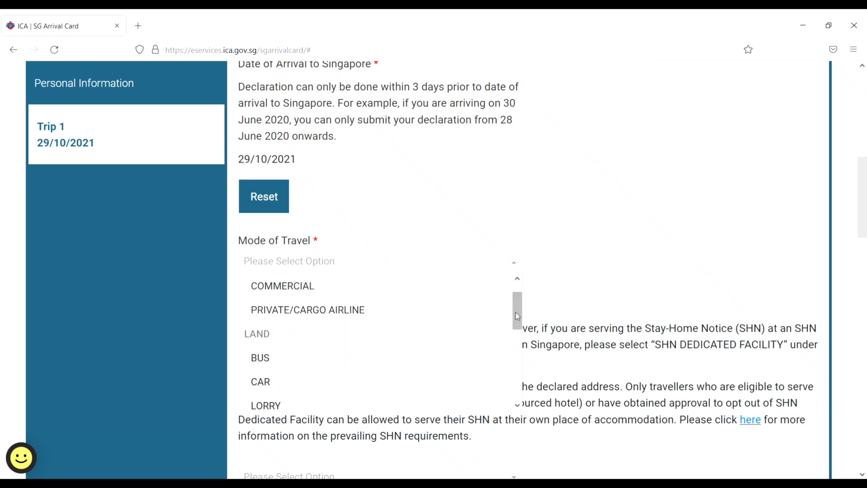
pyautogui.moveTo(518, 315); pyautogui.dragTo(519, 294)
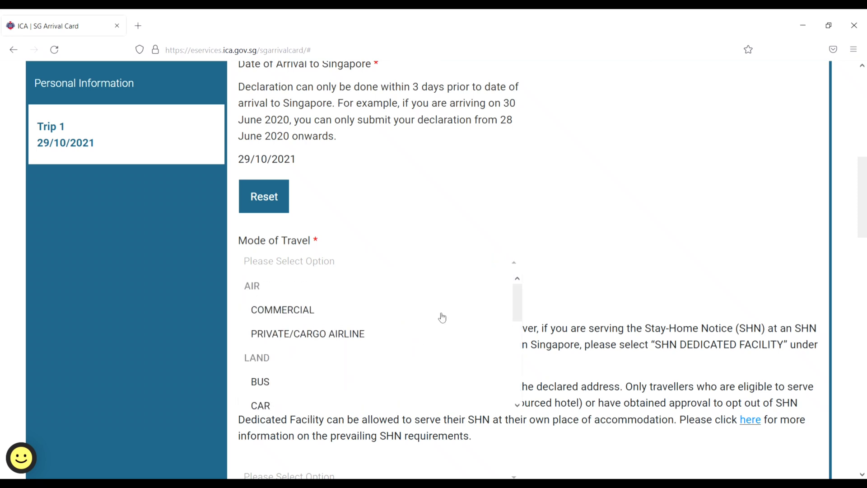
pyautogui.moveTo(518, 315); pyautogui.dragTo(542, 291)
pyautogui.click(301, 313)
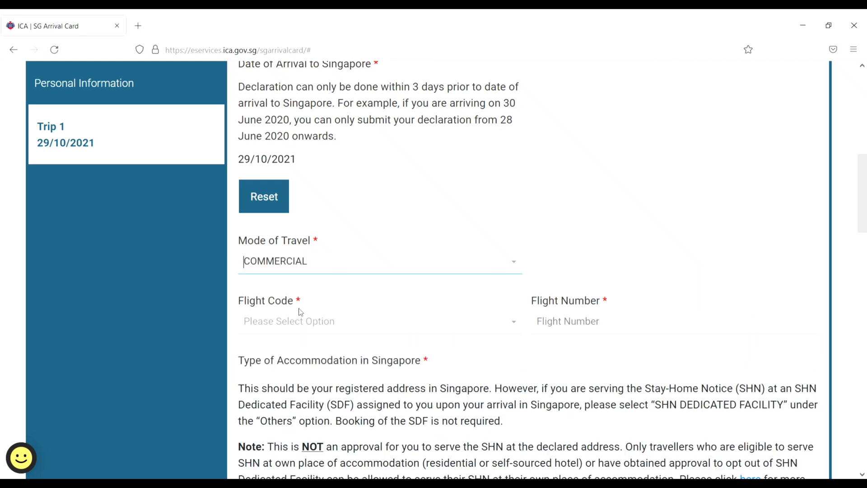
# Set the flight code to QATAR AIRWAYS (QR) and enter QR45125 as the flight number.
pyautogui.click(294, 326)
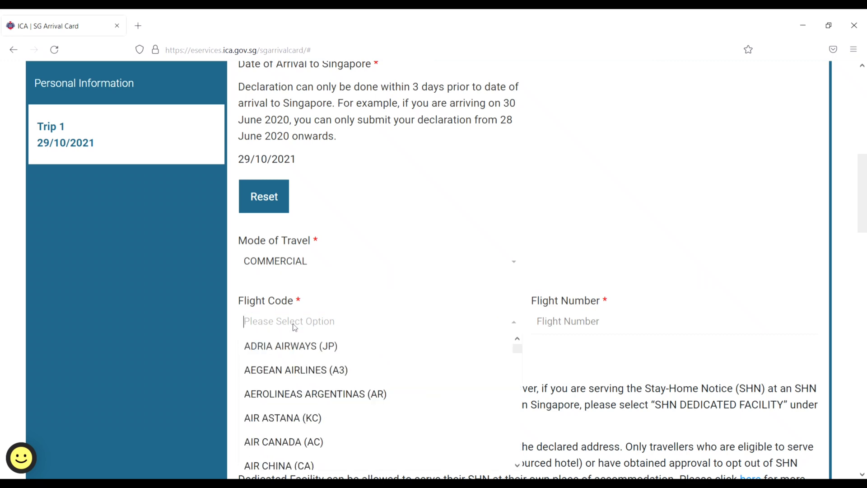
pyautogui.write('QA')
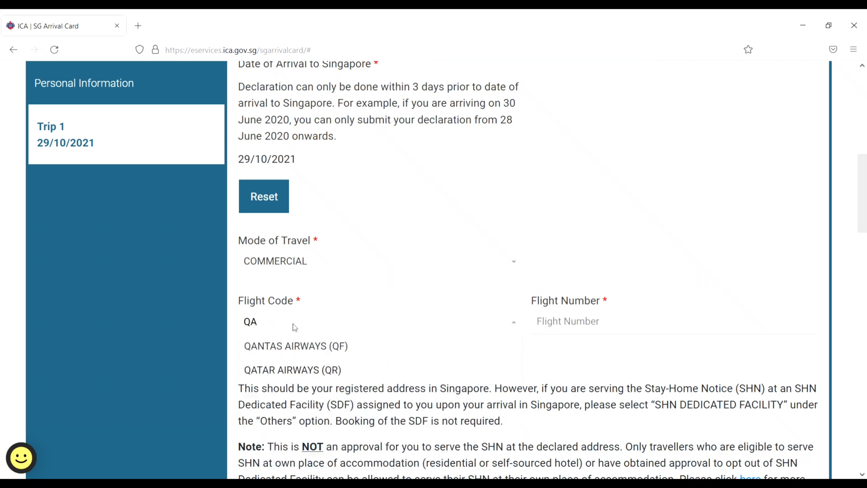
pyautogui.click(313, 372)
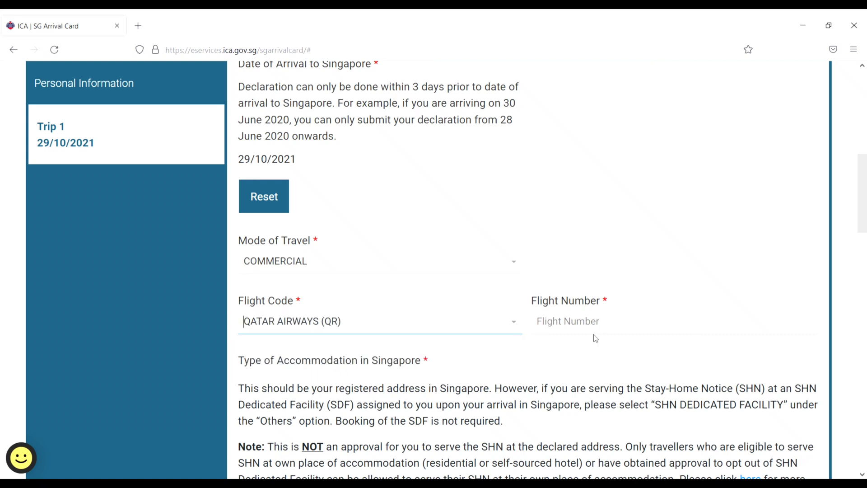
pyautogui.click(589, 323)
pyautogui.write('Q')
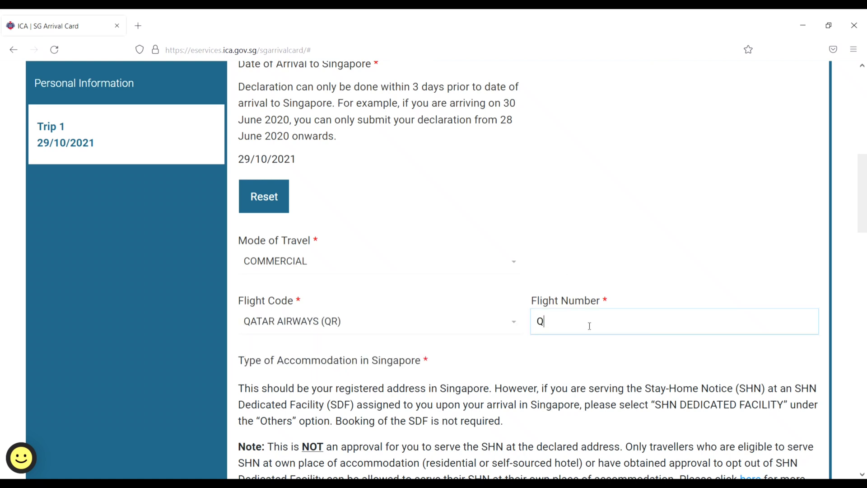
pyautogui.write('R45125')
# Set the type of accommodation in Singapore to HOTEL and choose ARIANNA HOTEL as the hotel name.
pyautogui.scroll(-5, 862, 243)
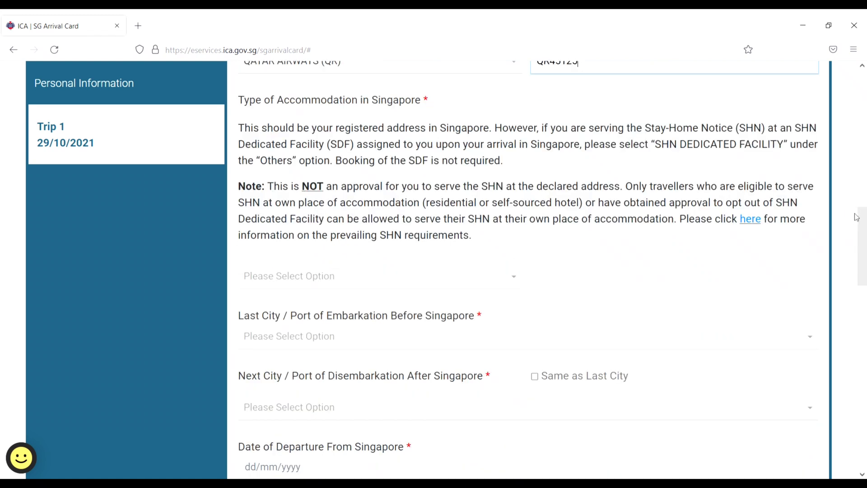
pyautogui.scroll(2, 862, 228)
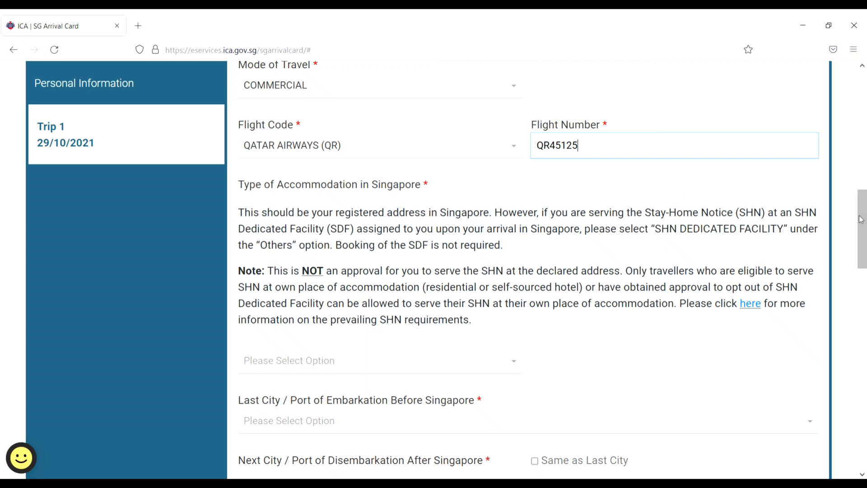
pyautogui.scroll(-1, 861, 220)
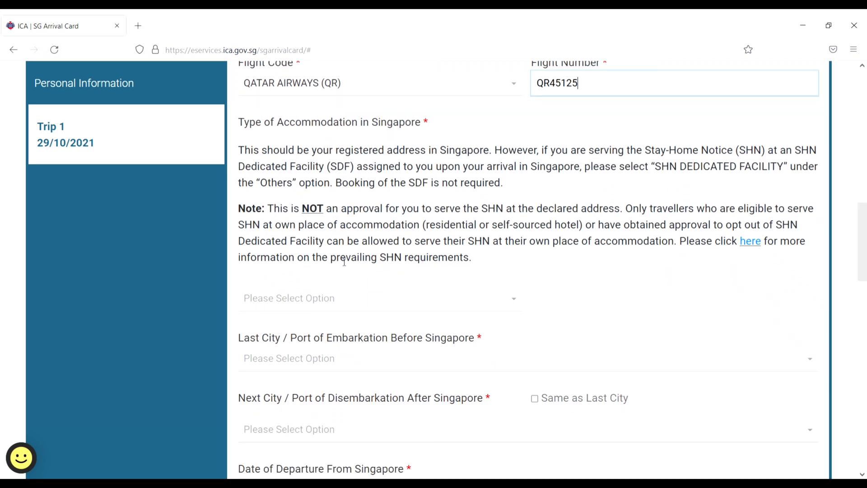
pyautogui.click(515, 303)
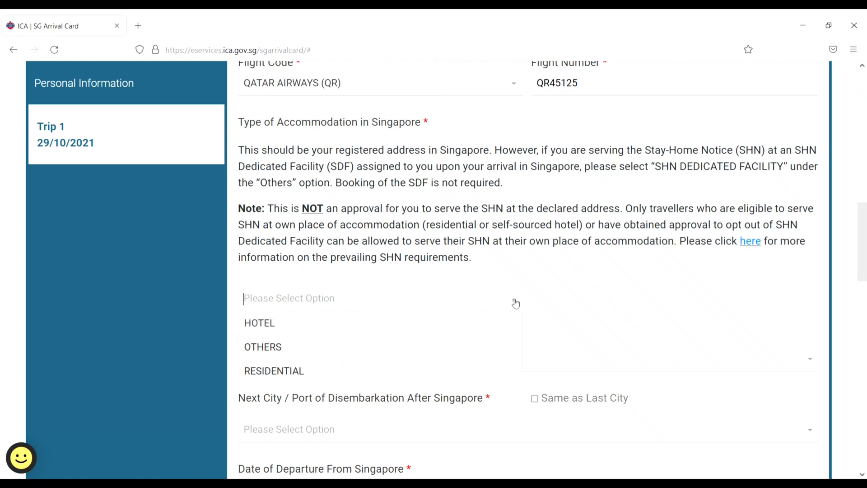
pyautogui.click(441, 333)
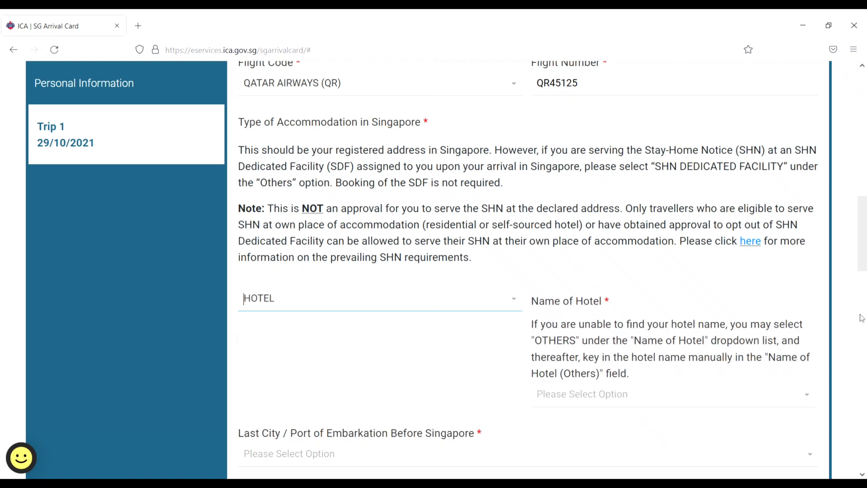
pyautogui.click(813, 400)
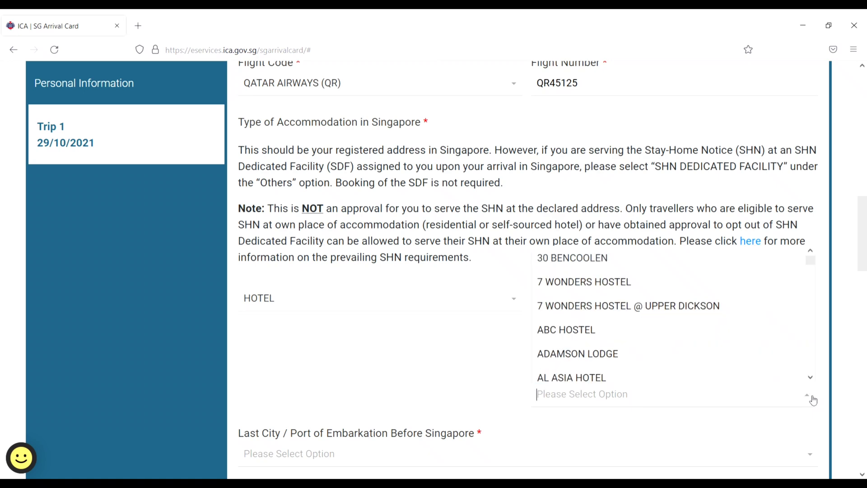
pyautogui.scroll(-3, 808, 372)
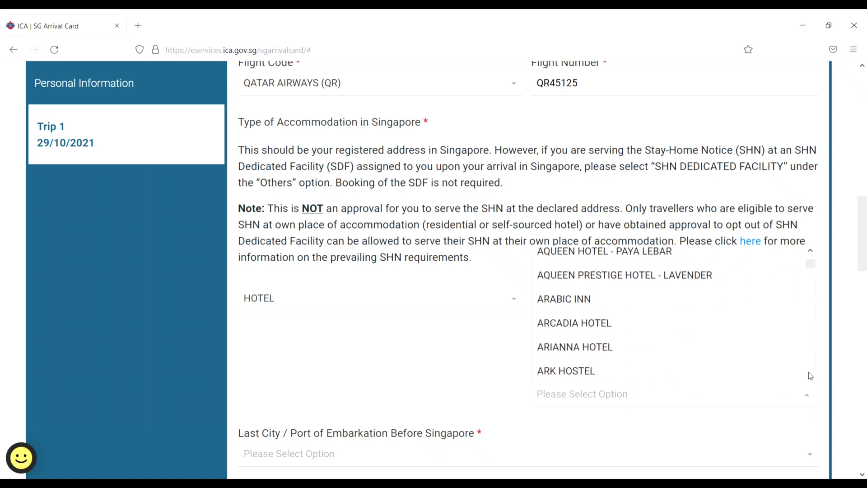
pyautogui.click(701, 352)
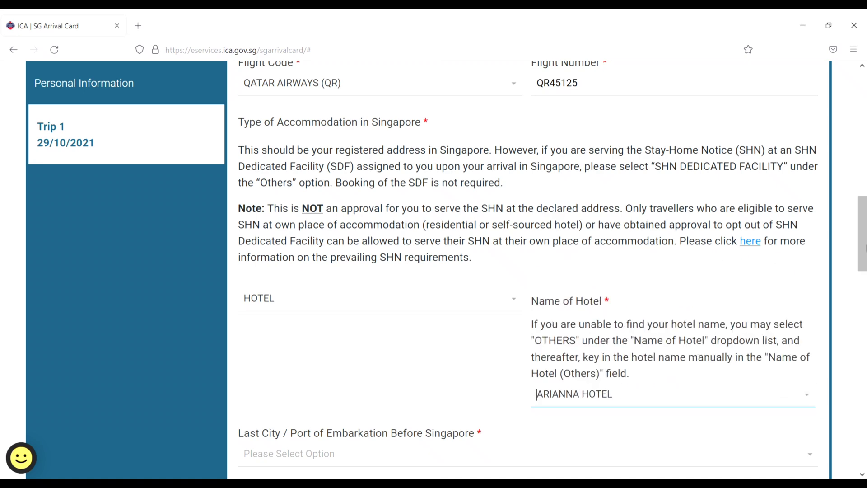
# Set the last city before Singapore to INDIA, DELHI, DELHI and mark the next city as the same as the last city.
pyautogui.moveTo(865, 247); pyautogui.dragTo(865, 297)
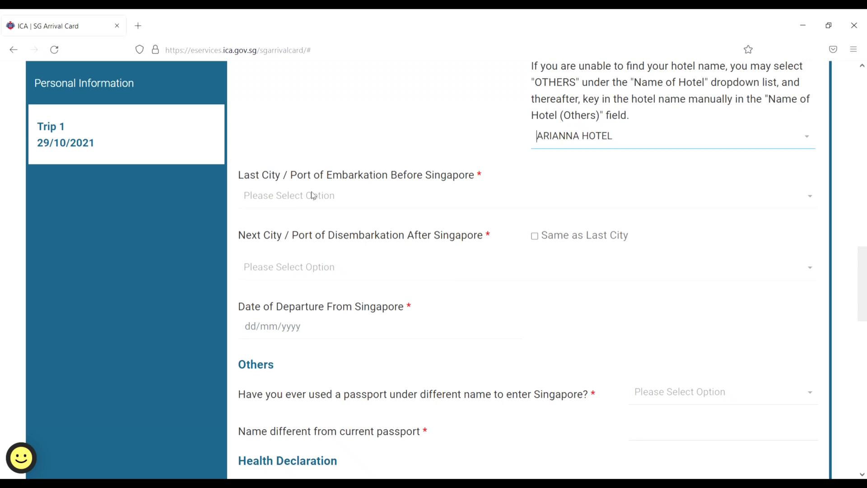
pyautogui.click(326, 197)
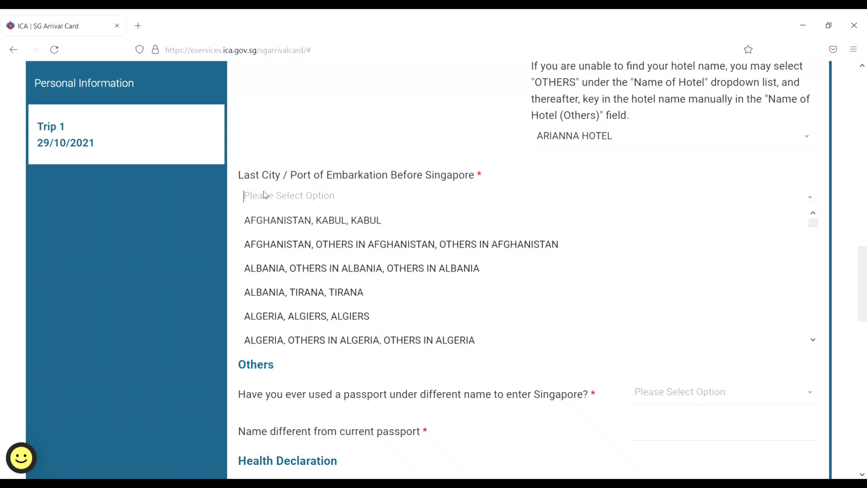
pyautogui.write('DE')
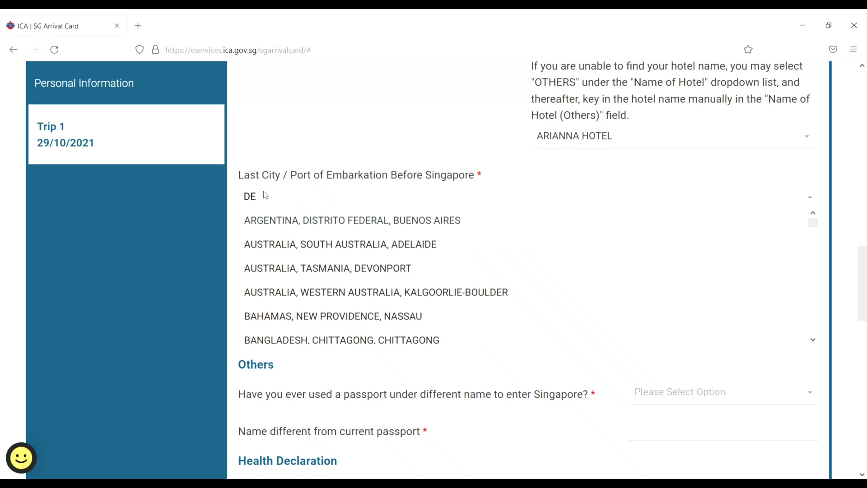
pyautogui.write('LHI, DELHI, DELHI')
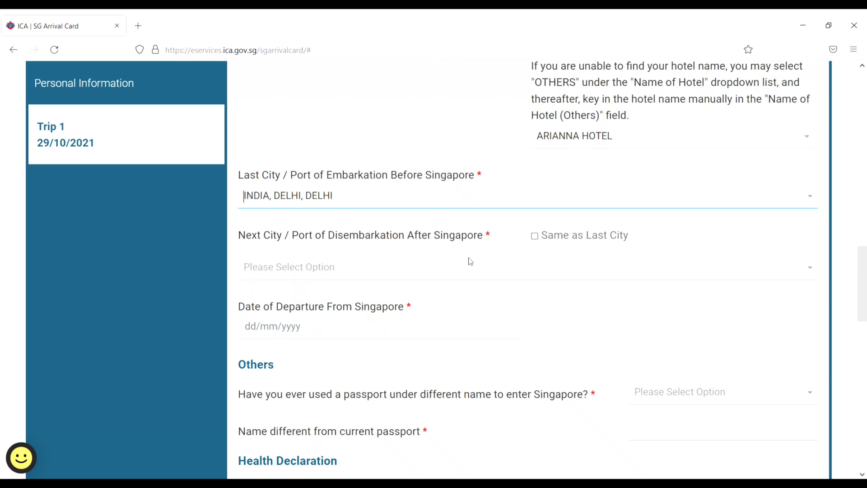
pyautogui.click(535, 242)
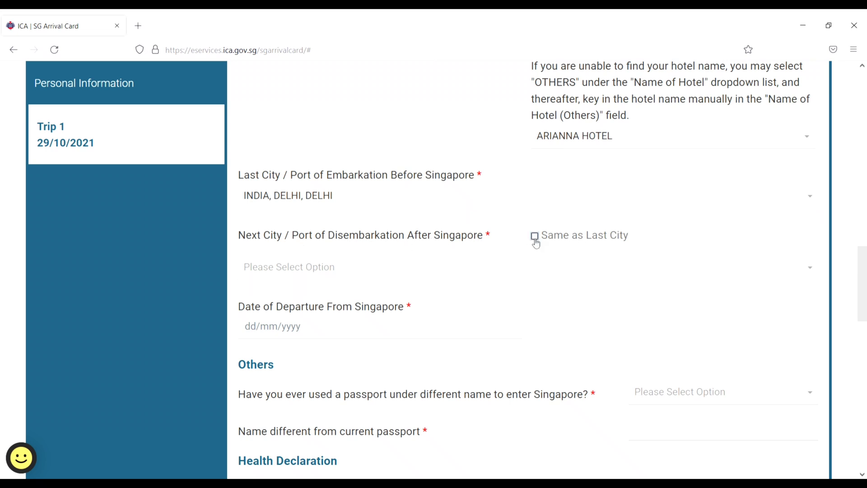
# Set the date of departure from Singapore to 04/12/2021.
pyautogui.moveTo(863, 264); pyautogui.dragTo(863, 297)
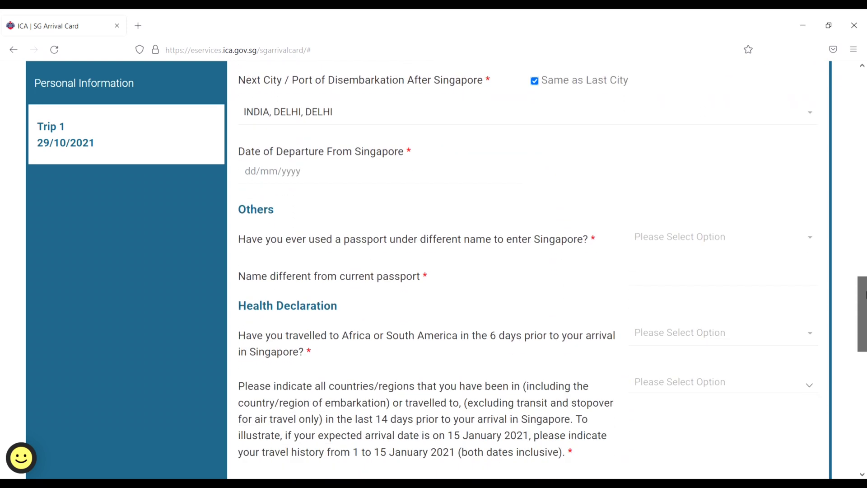
pyautogui.click(410, 178)
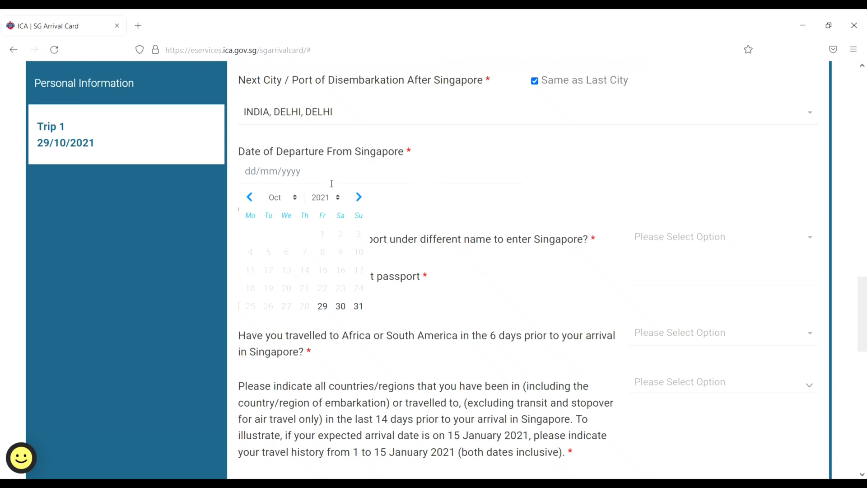
pyautogui.click(295, 200)
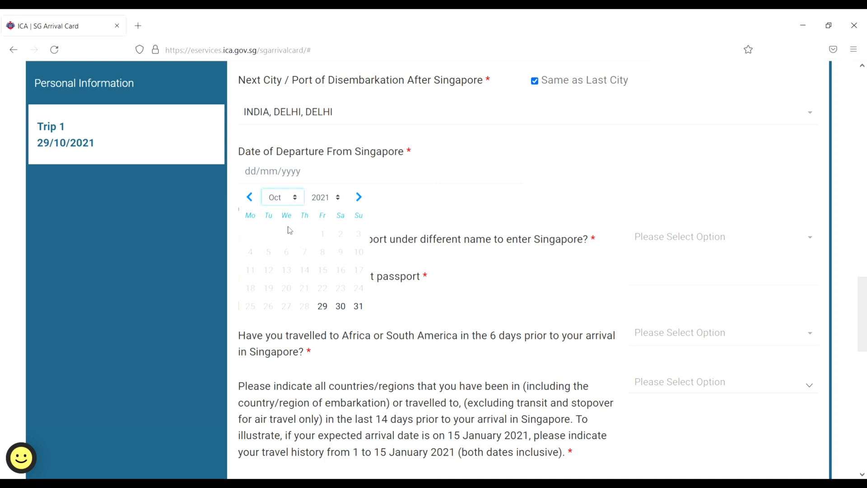
pyautogui.click(292, 372)
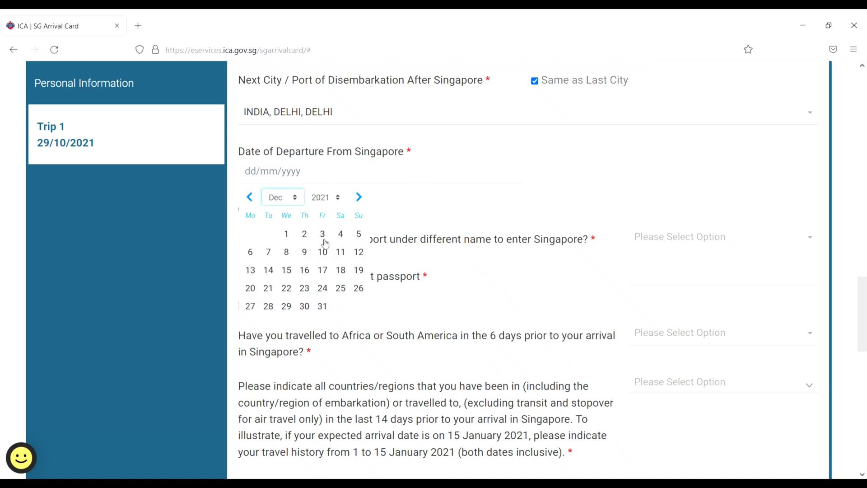
pyautogui.click(341, 235)
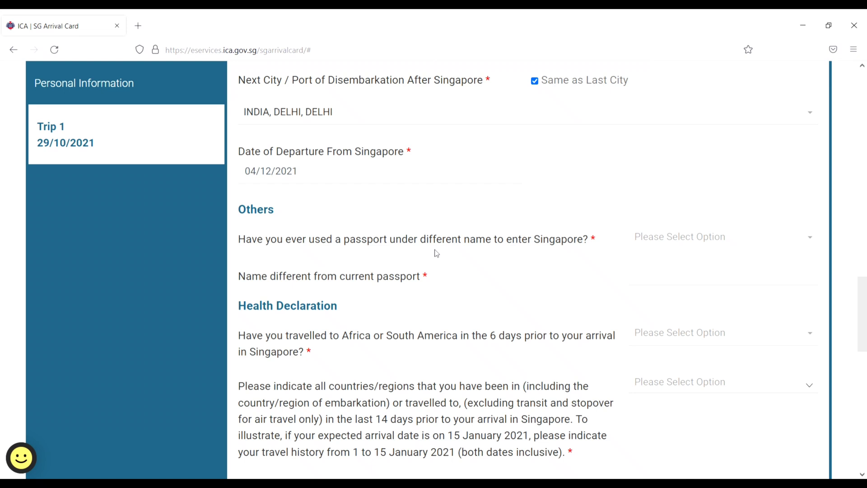
# Answer NO to having ever used a passport under a different name to enter Singapore.
pyautogui.click(813, 241)
pyautogui.click(609, 279)
pyautogui.click(813, 242)
pyautogui.click(775, 267)
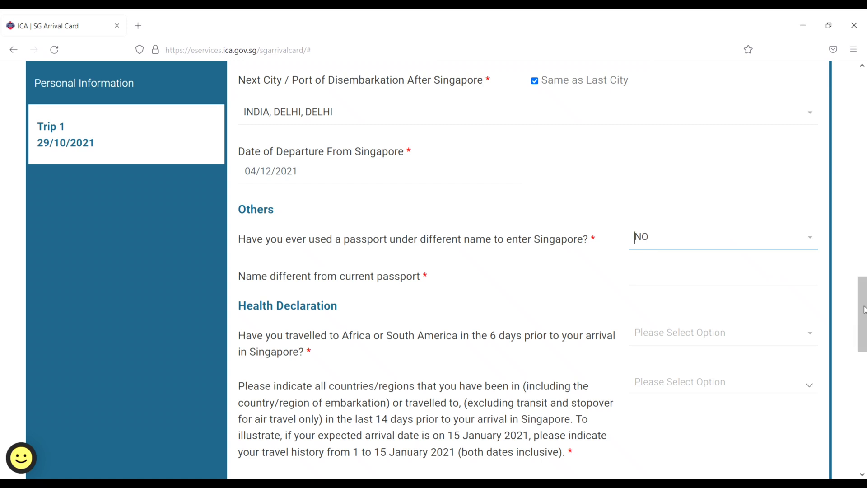
# Answer NO to having travelled to Africa or South America in the 6 days before arrival.
pyautogui.moveTo(865, 310); pyautogui.dragTo(864, 338)
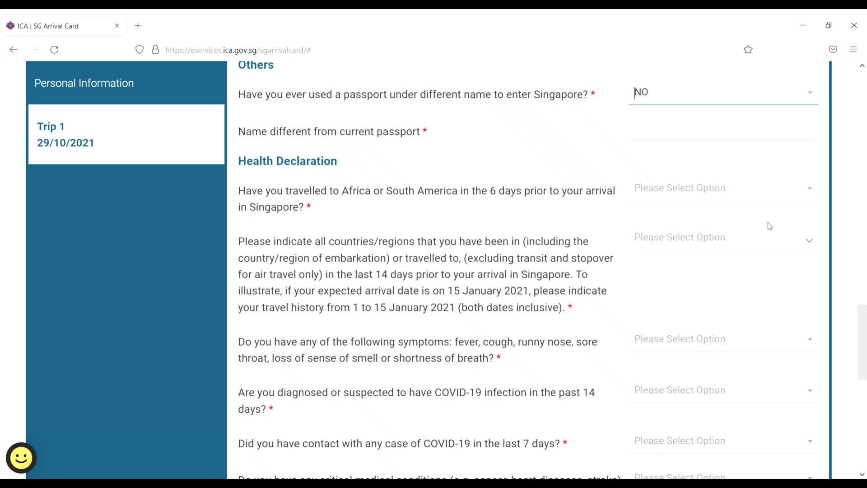
pyautogui.click(815, 193)
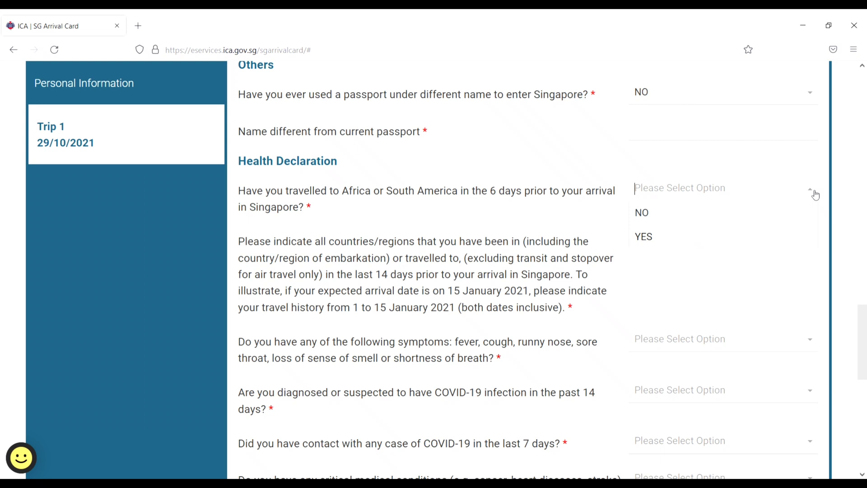
pyautogui.click(769, 216)
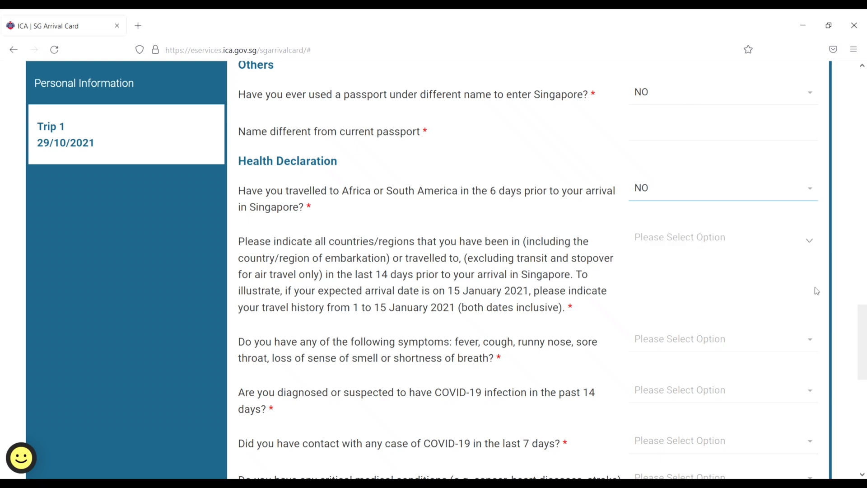
# Find and select INDIA, DELHI, DELHI as the place visited in the 14 days before arrival.
pyautogui.moveTo(865, 354); pyautogui.dragTo(865, 366)
pyautogui.click(814, 340)
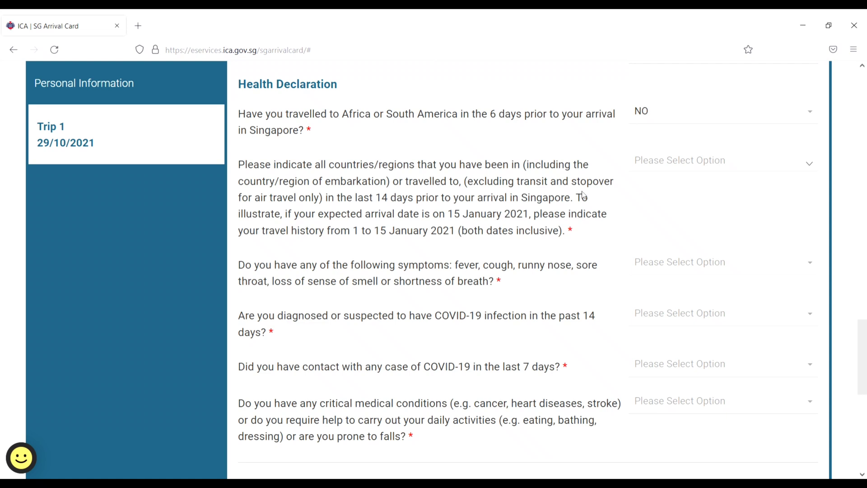
pyautogui.click(811, 168)
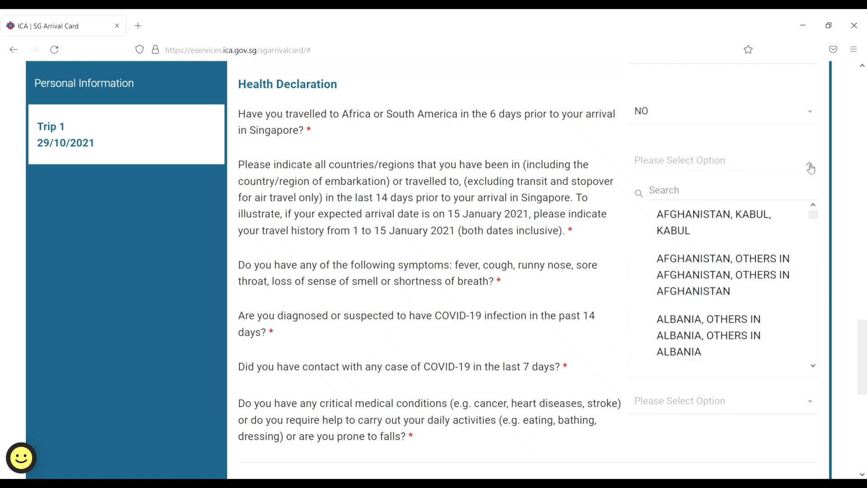
pyautogui.click(738, 199)
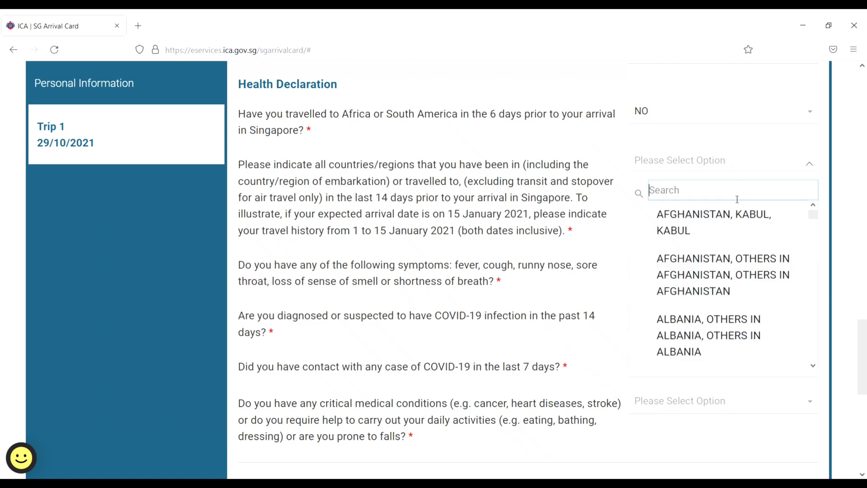
pyautogui.write('delhi')
pyautogui.click(725, 217)
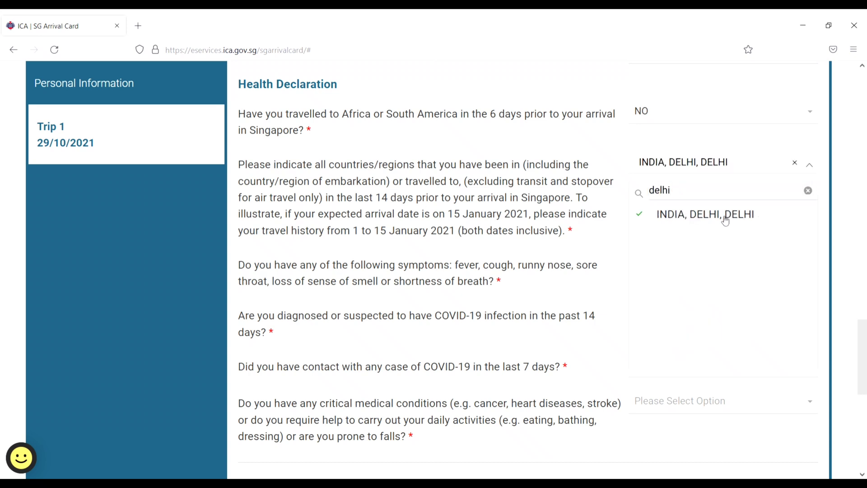
pyautogui.click(613, 290)
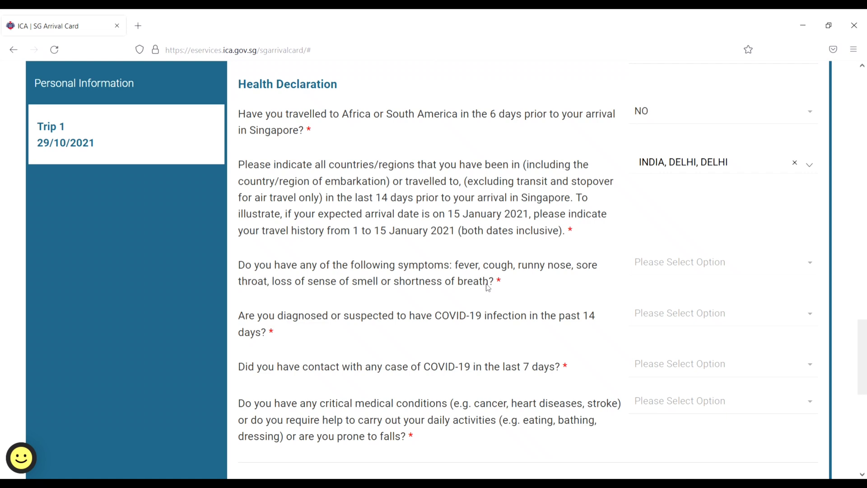
# Answer NO to the health questions about current symptoms and diagnosed or suspected COVID-19 infection in the past 14 days.
pyautogui.click(808, 263)
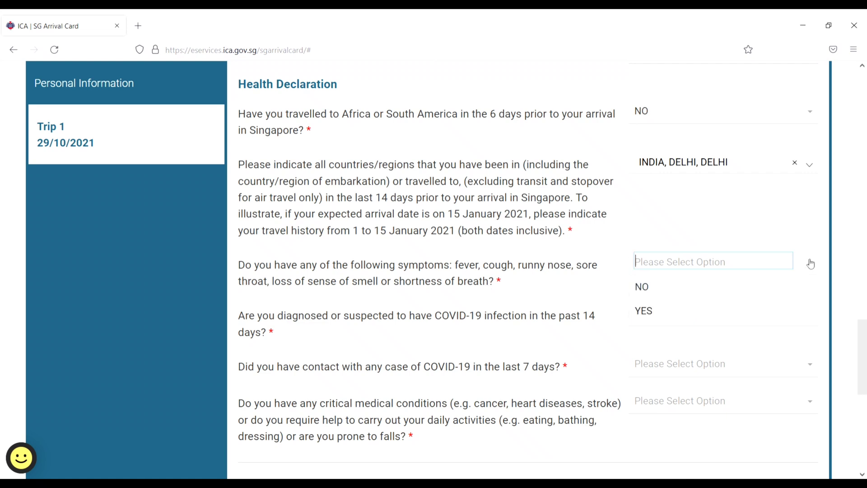
pyautogui.click(757, 293)
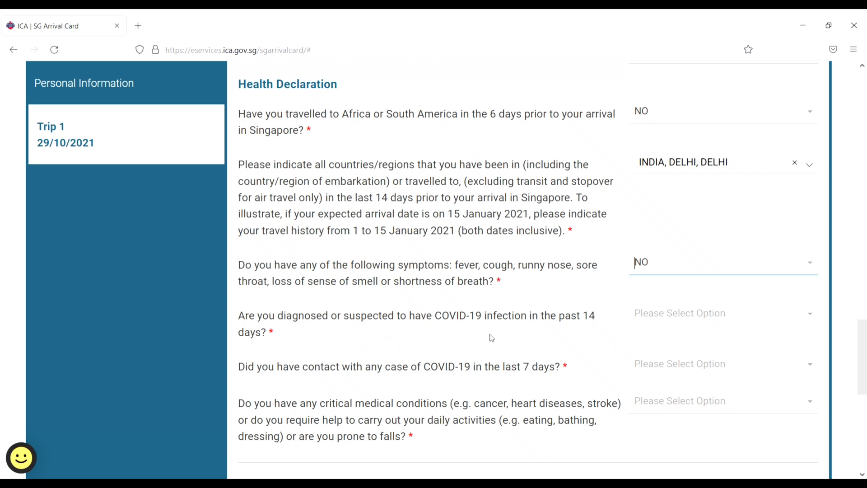
pyautogui.click(814, 321)
pyautogui.click(746, 339)
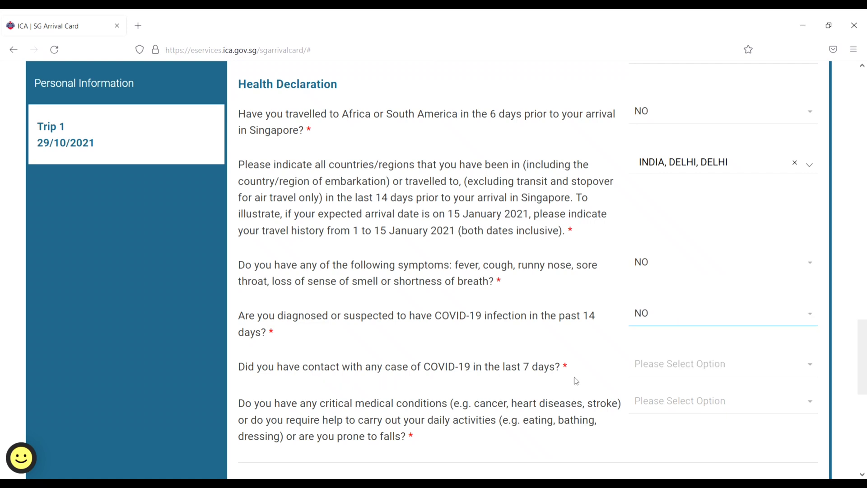
# Answer NO to the questions about contact with COVID-19 cases in the last 7 days and critical medical conditions.
pyautogui.click(815, 369)
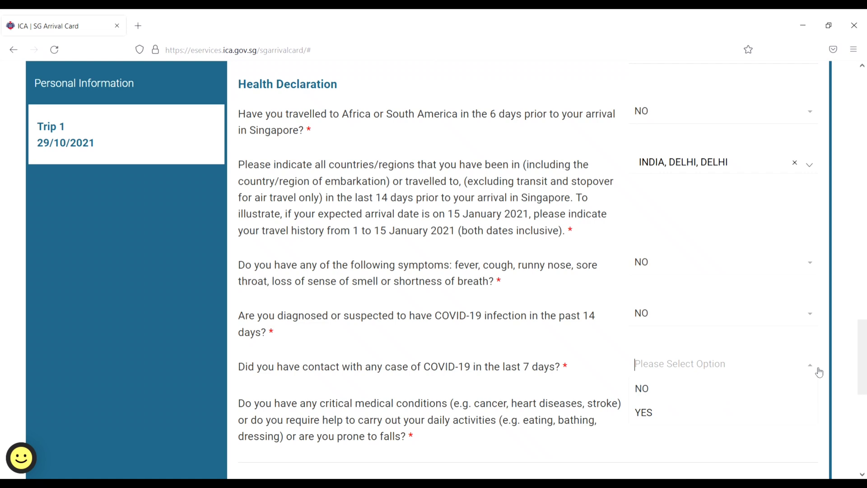
pyautogui.click(766, 393)
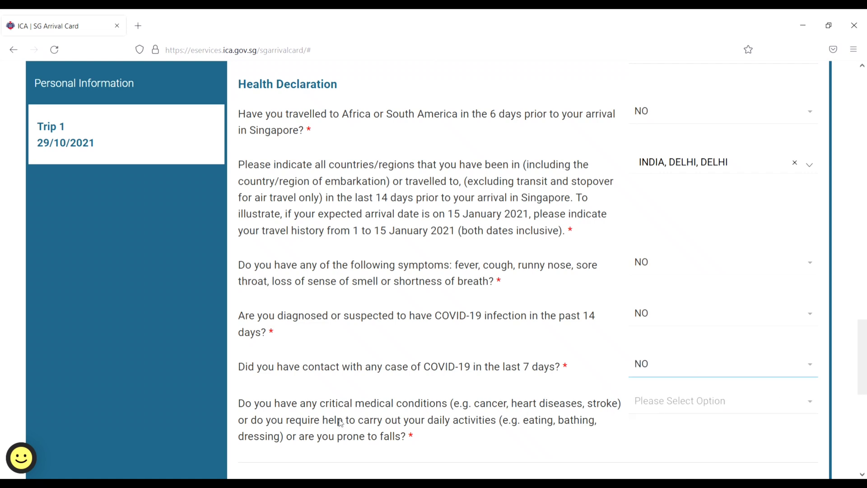
pyautogui.click(812, 402)
pyautogui.click(764, 427)
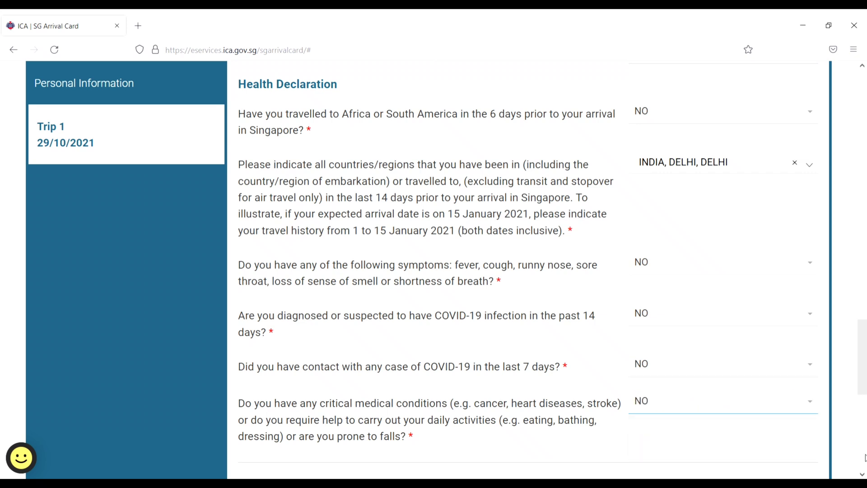
pyautogui.scroll(-5, 862, 474)
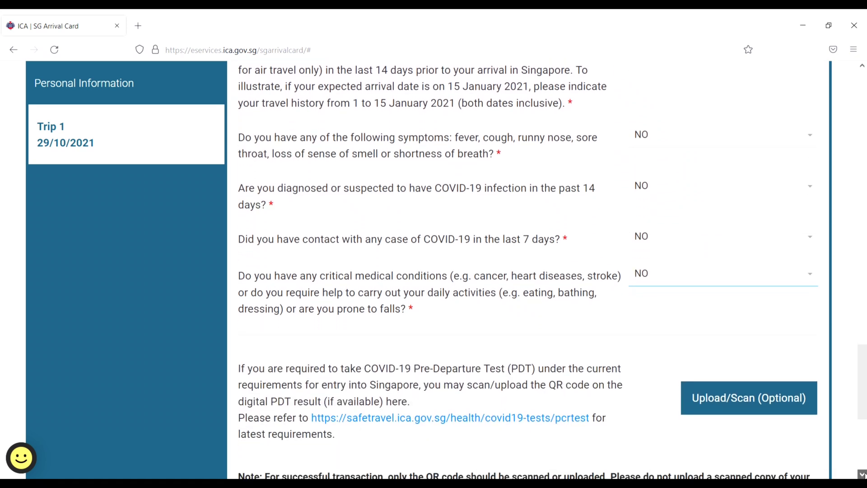
pyautogui.scroll(-3, 862, 474)
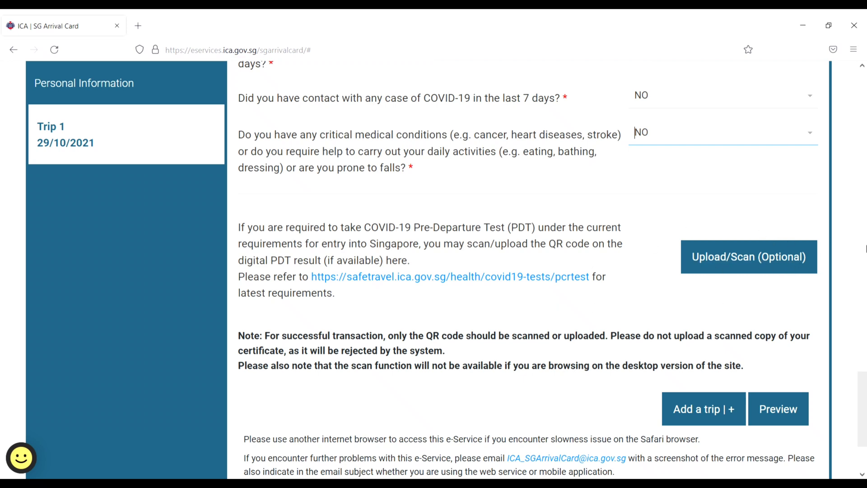
# Preview the completed arrival card submission, review its details, and agree to the declaration at the end.
pyautogui.scroll(-3, 614, 264)
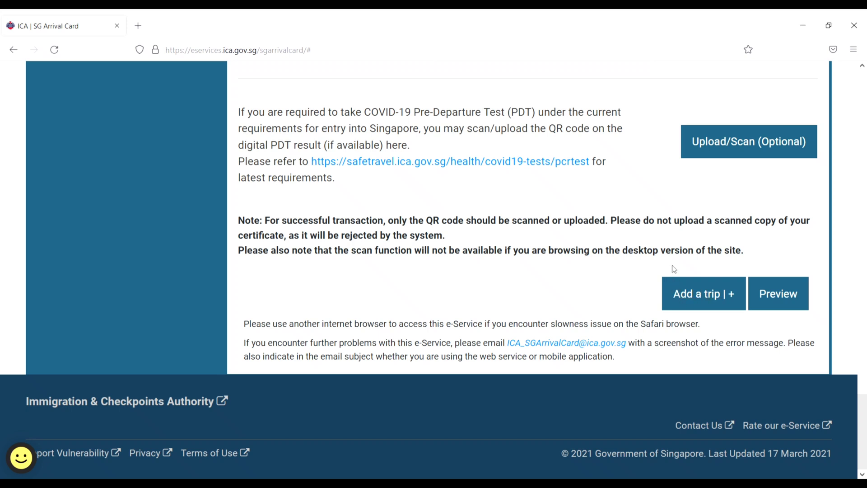
pyautogui.click(785, 297)
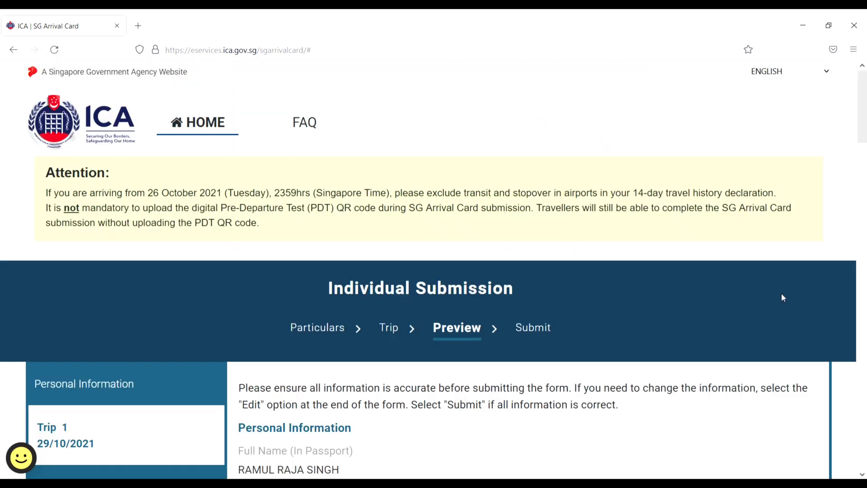
pyautogui.moveTo(865, 139); pyautogui.dragTo(865, 200)
pyautogui.moveTo(865, 225)
pyautogui.mouseDown()
pyautogui.moveTo(865, 469)
pyautogui.moveTo(864, 448)
pyautogui.mouseUp()
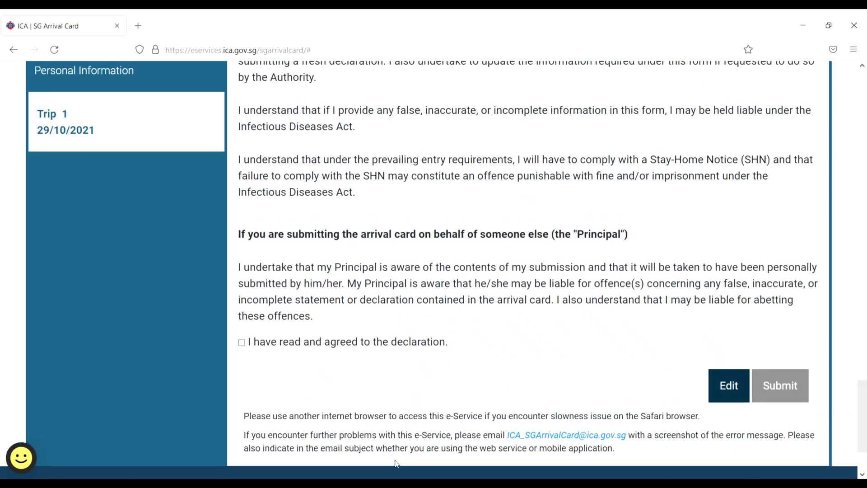
pyautogui.click(242, 342)
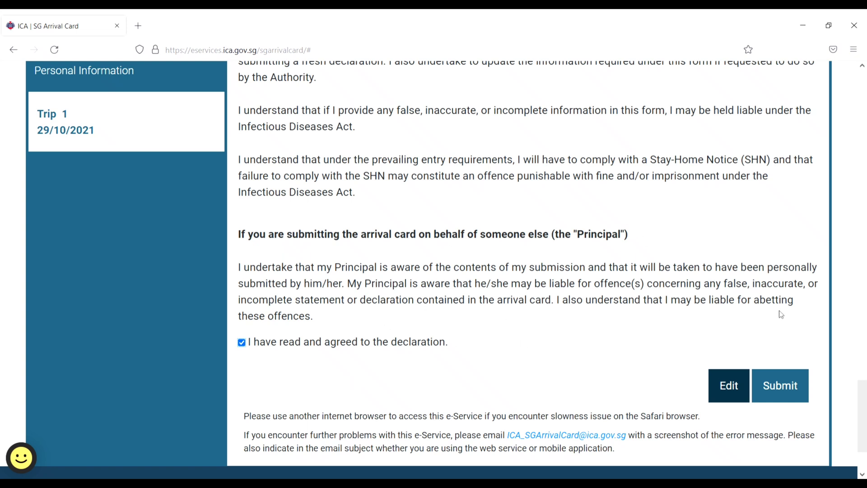
# Submit the arrival card and pass the security verification by entering the displayed verification text.
pyautogui.click(786, 391)
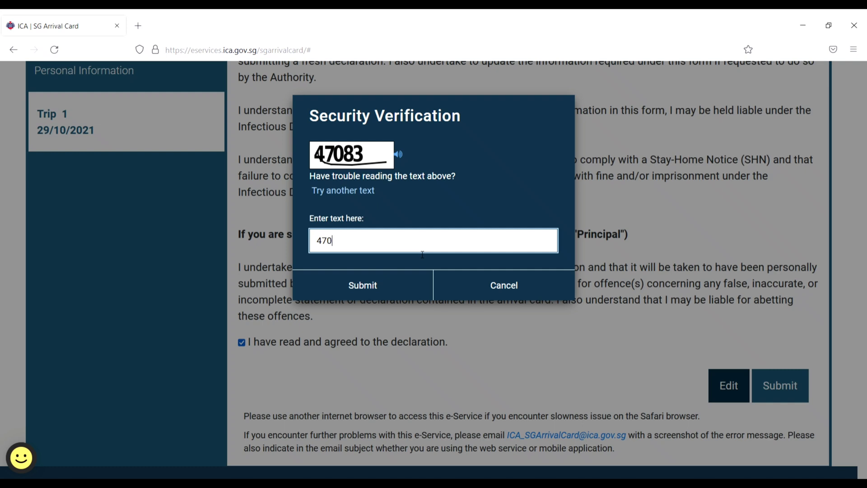
pyautogui.click(422, 254)
pyautogui.write('47083')
pyautogui.click(391, 284)
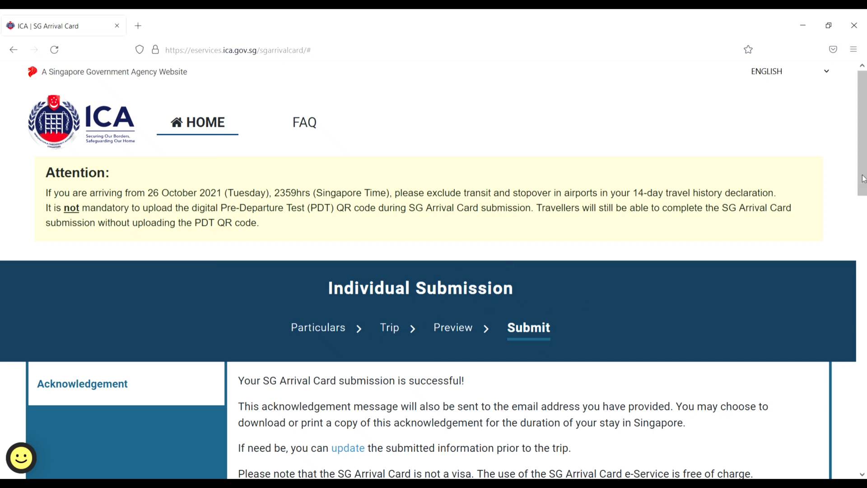
# Review the submission acknowledgement, including trip details and legal notices, and inspect its pages in the print preview.
pyautogui.moveTo(863, 178); pyautogui.dragTo(865, 252)
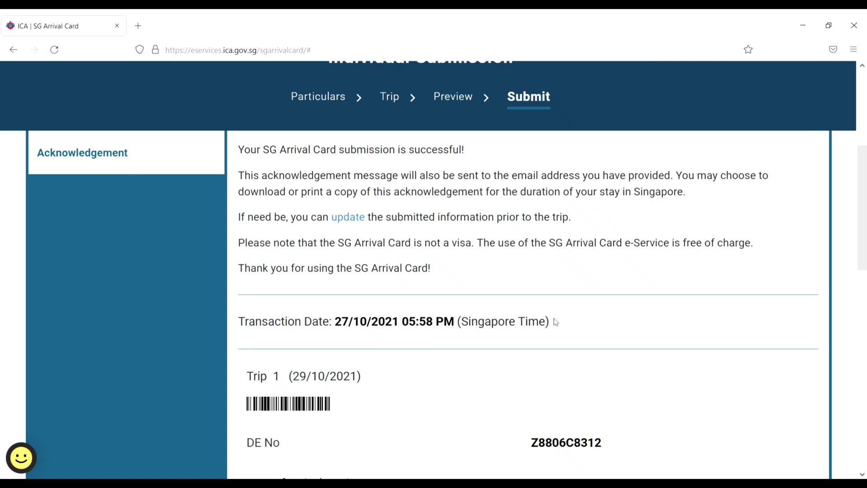
pyautogui.moveTo(865, 246); pyautogui.dragTo(866, 323)
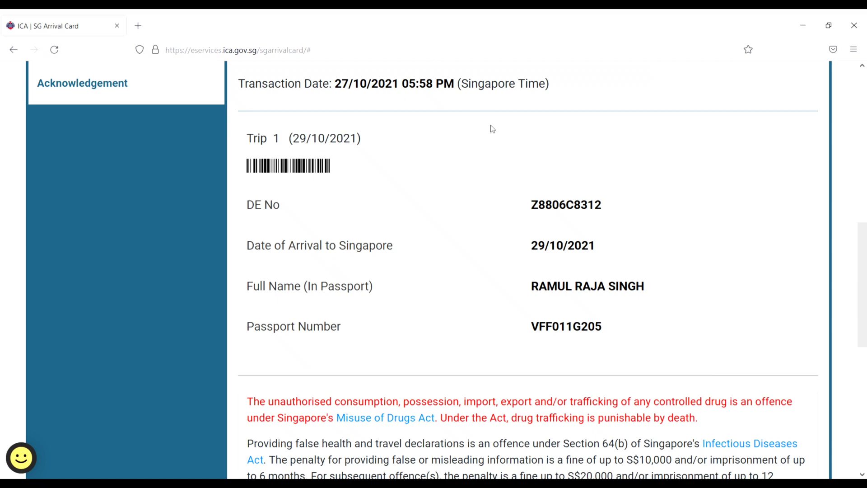
pyautogui.moveTo(863, 231); pyautogui.dragTo(865, 364)
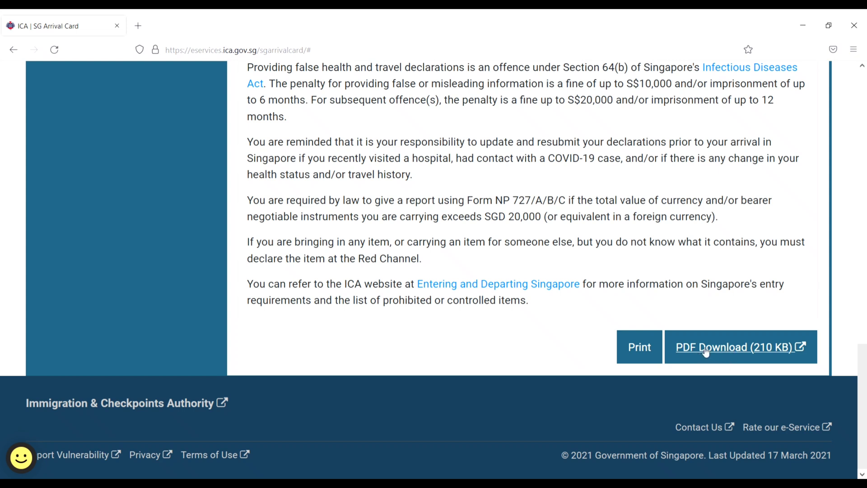
pyautogui.click(638, 351)
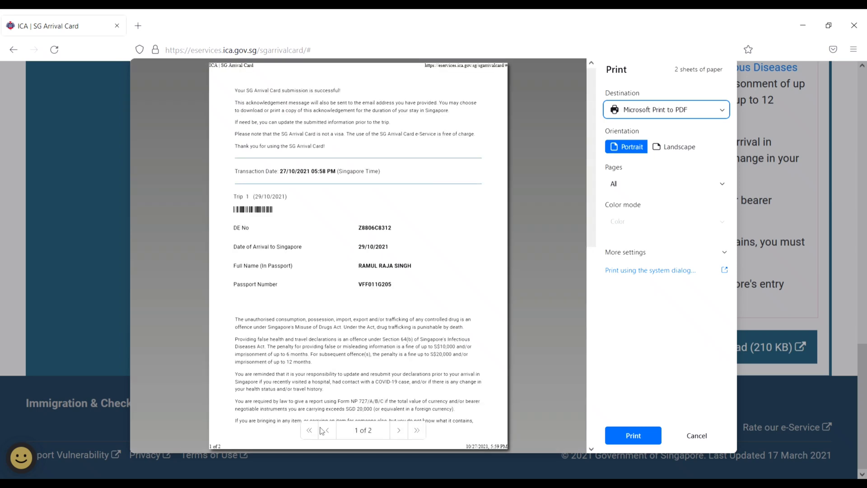
pyautogui.scroll(-5, 589, 239)
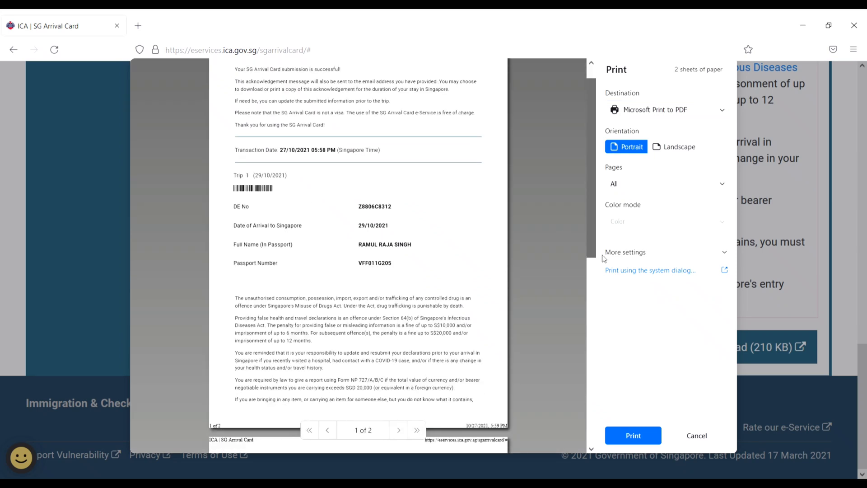
pyautogui.scroll(5, 565, 361)
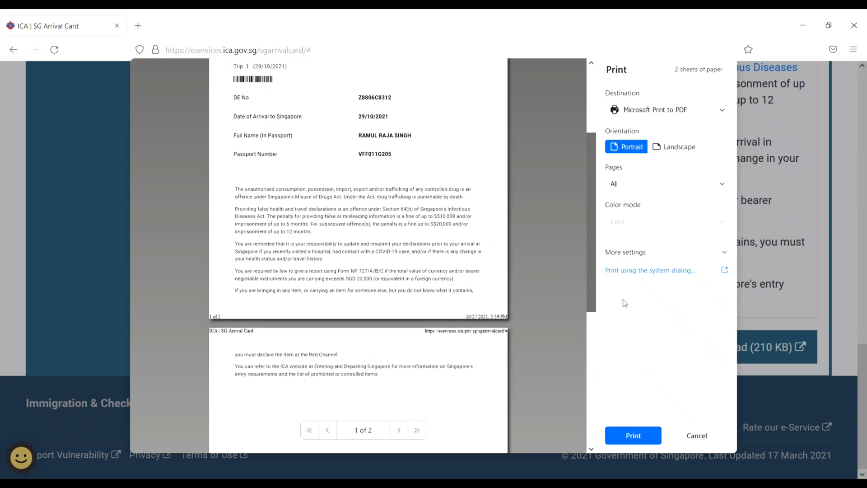